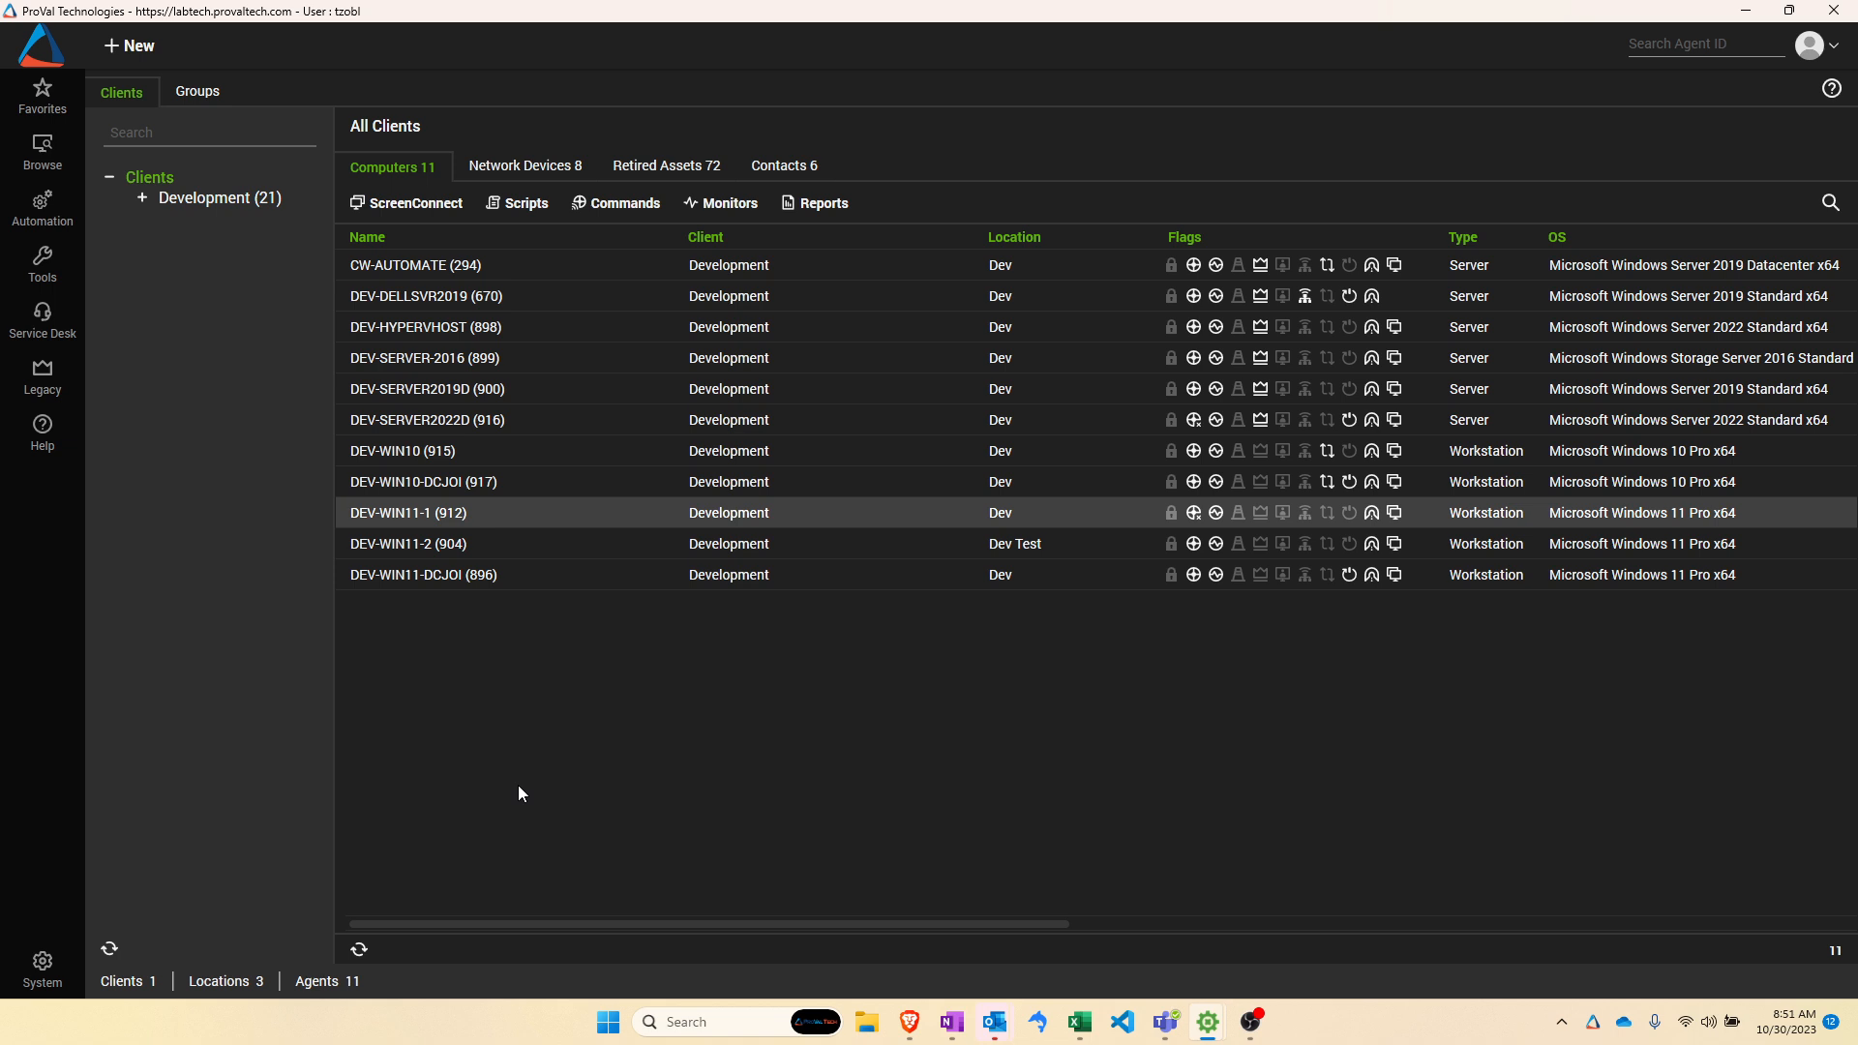
# Open the configuration of the Default template from the list of agent templates.
pyautogui.click(53, 199)
pyautogui.click(137, 360)
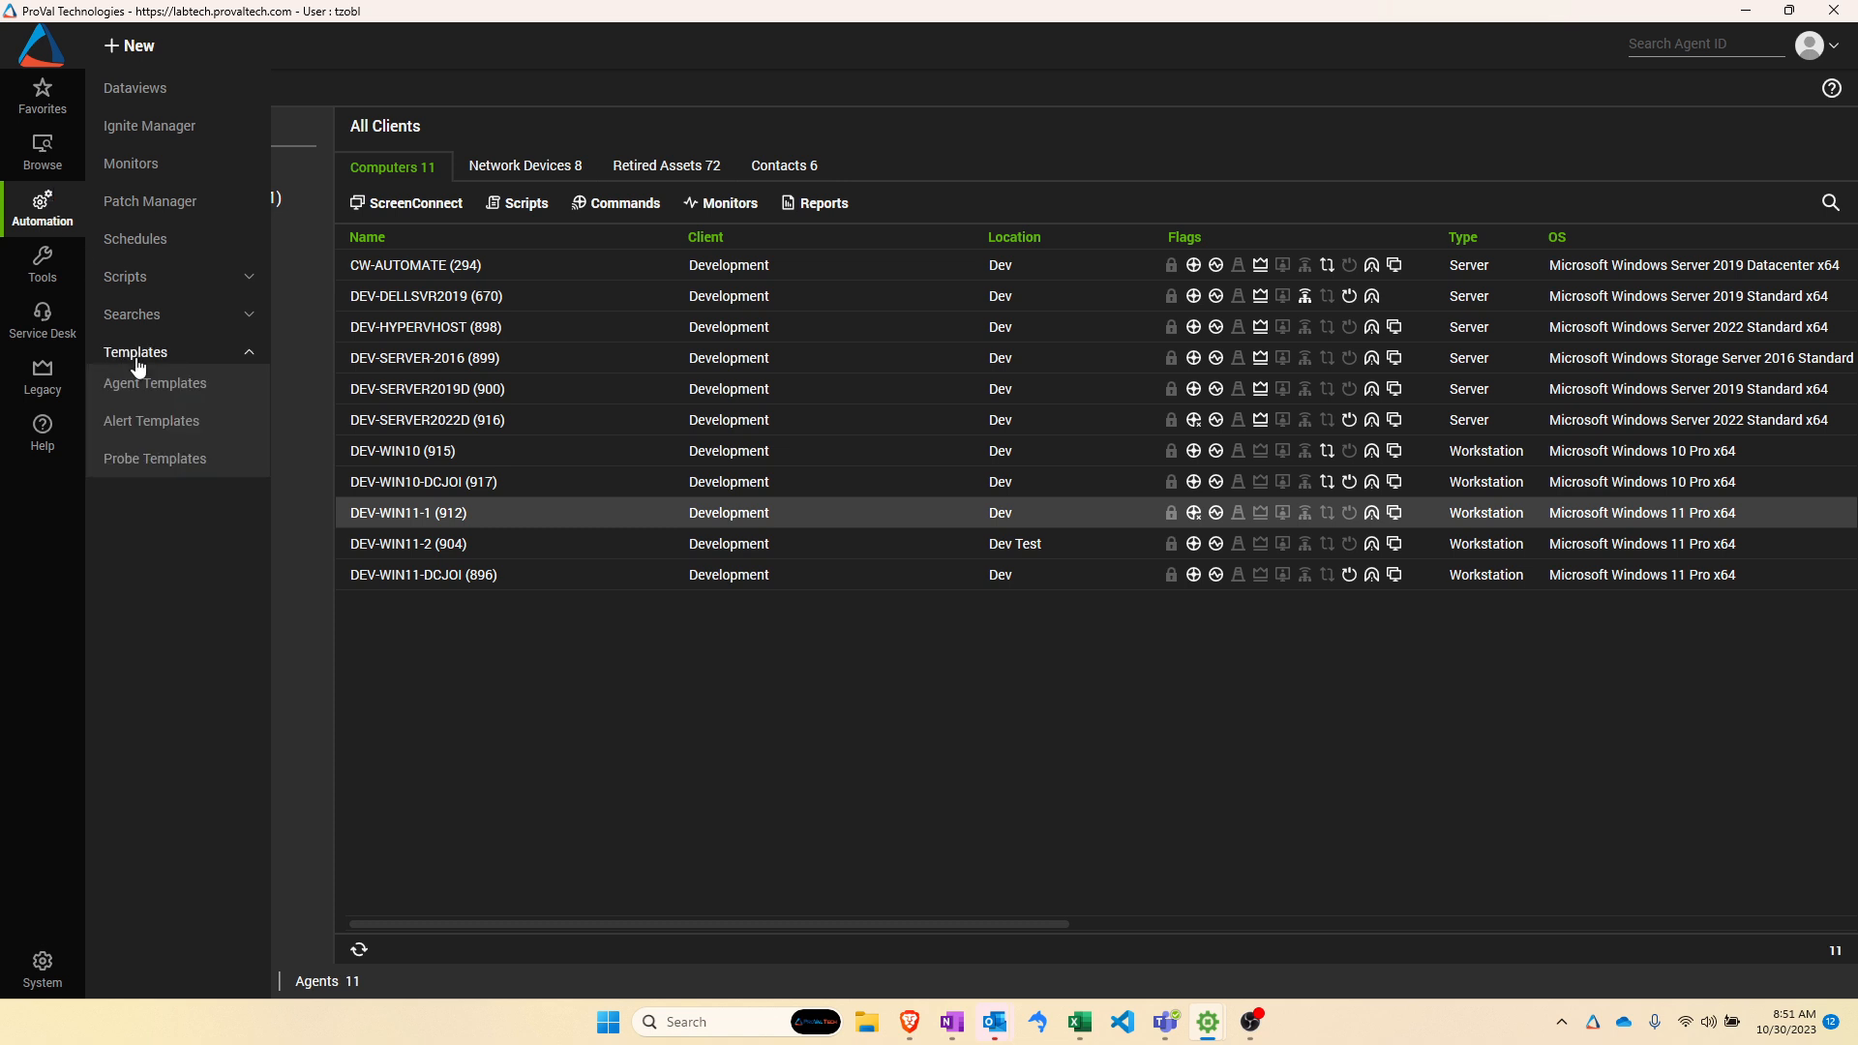
pyautogui.click(225, 384)
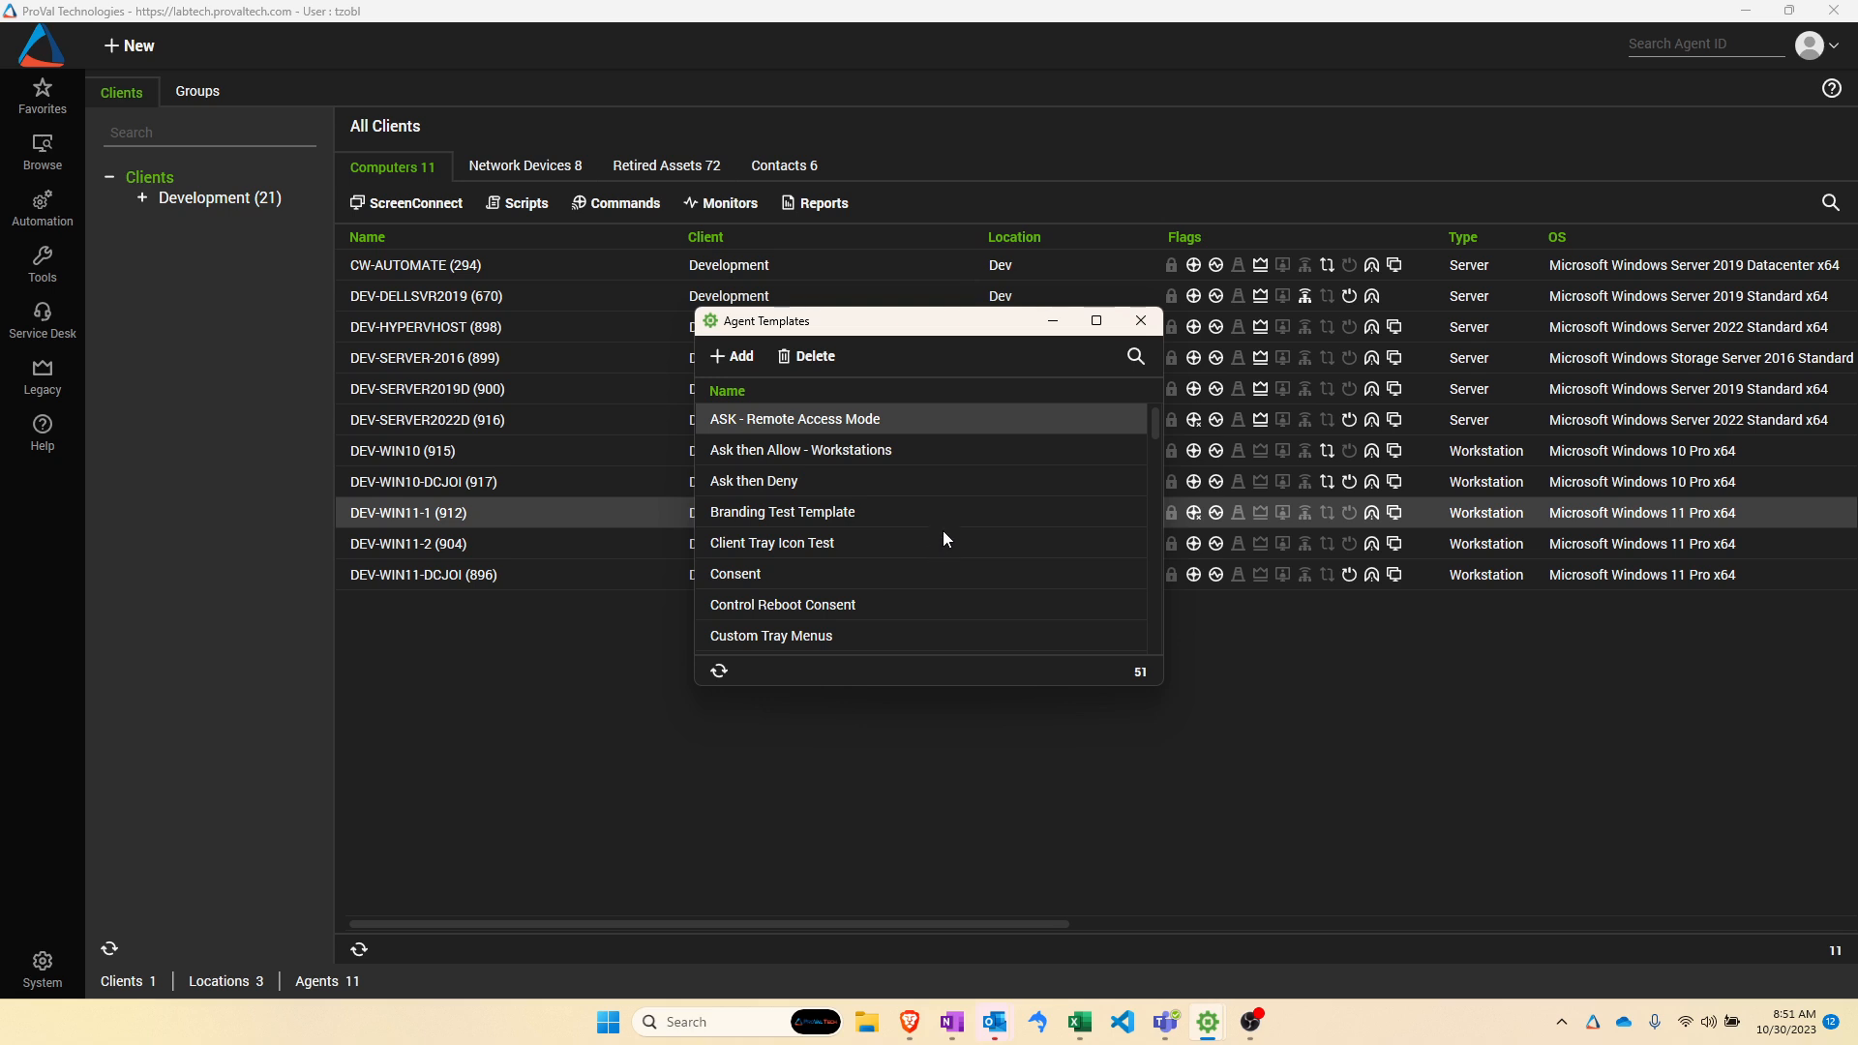
pyautogui.scroll(-2, 942, 530)
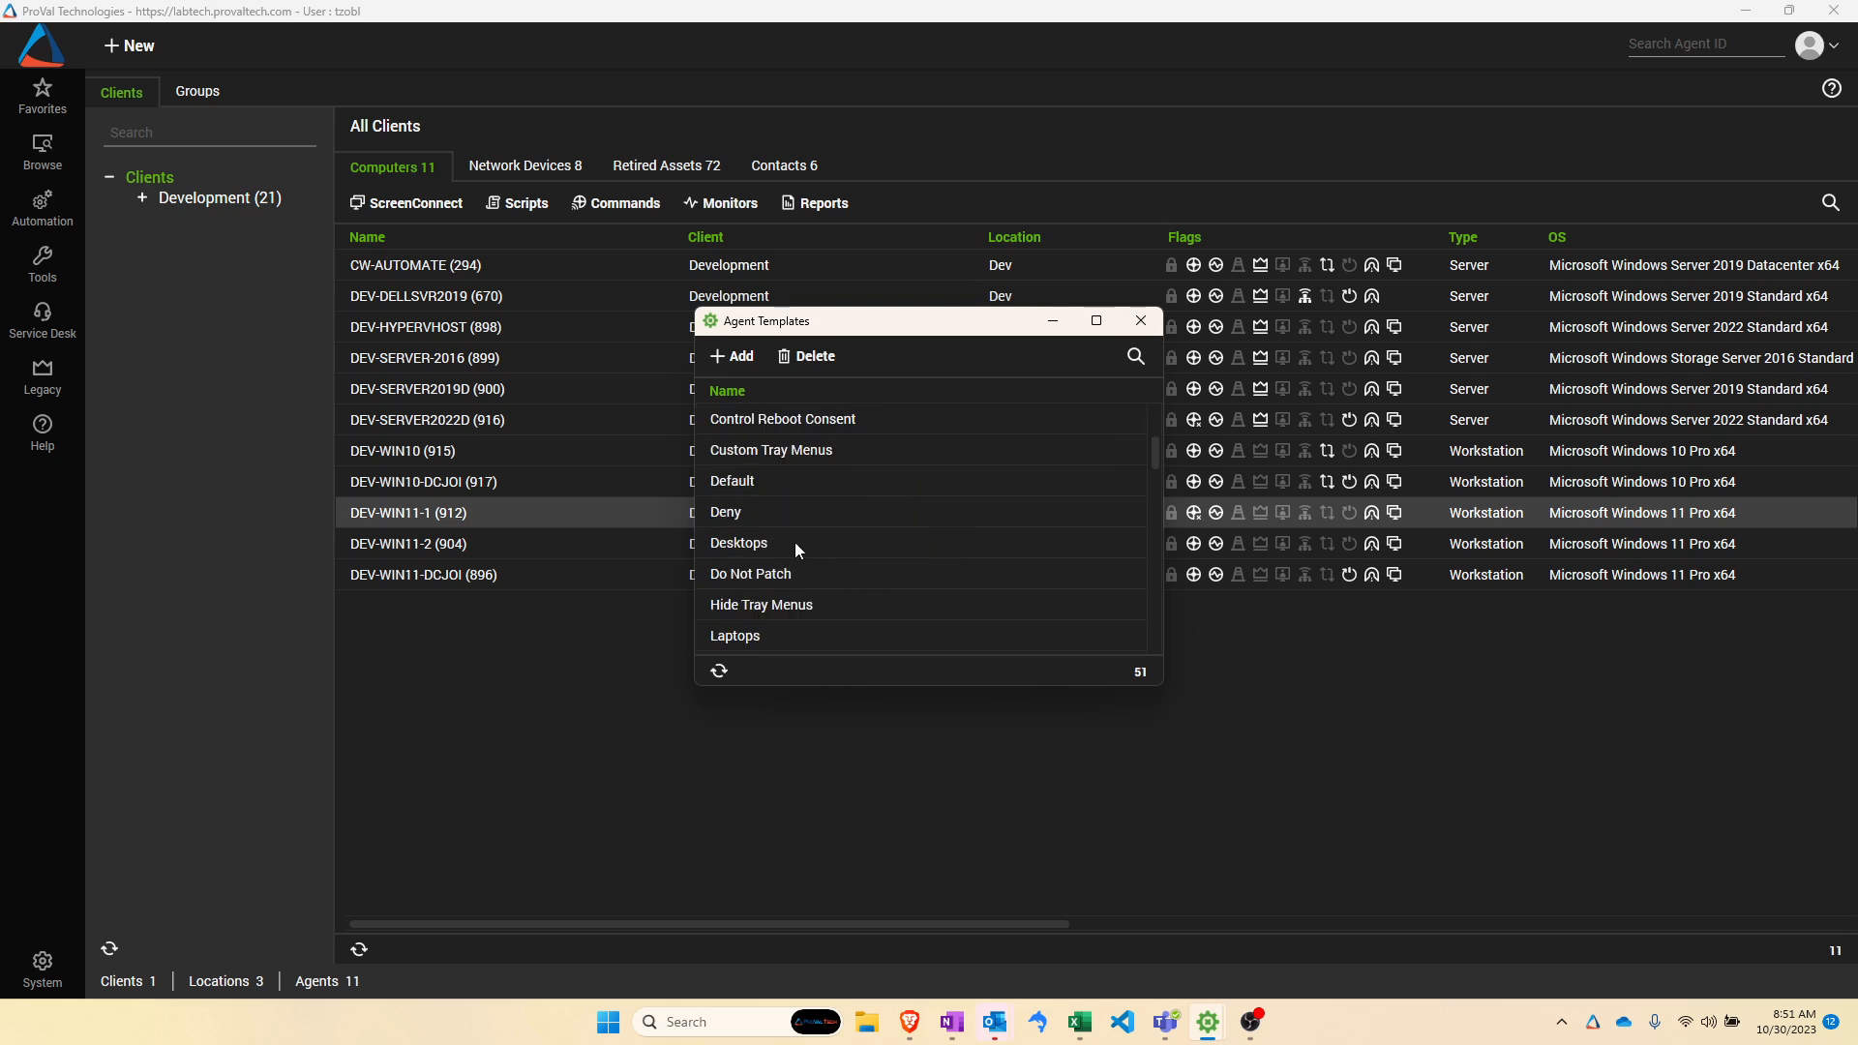
pyautogui.doubleClick(781, 478)
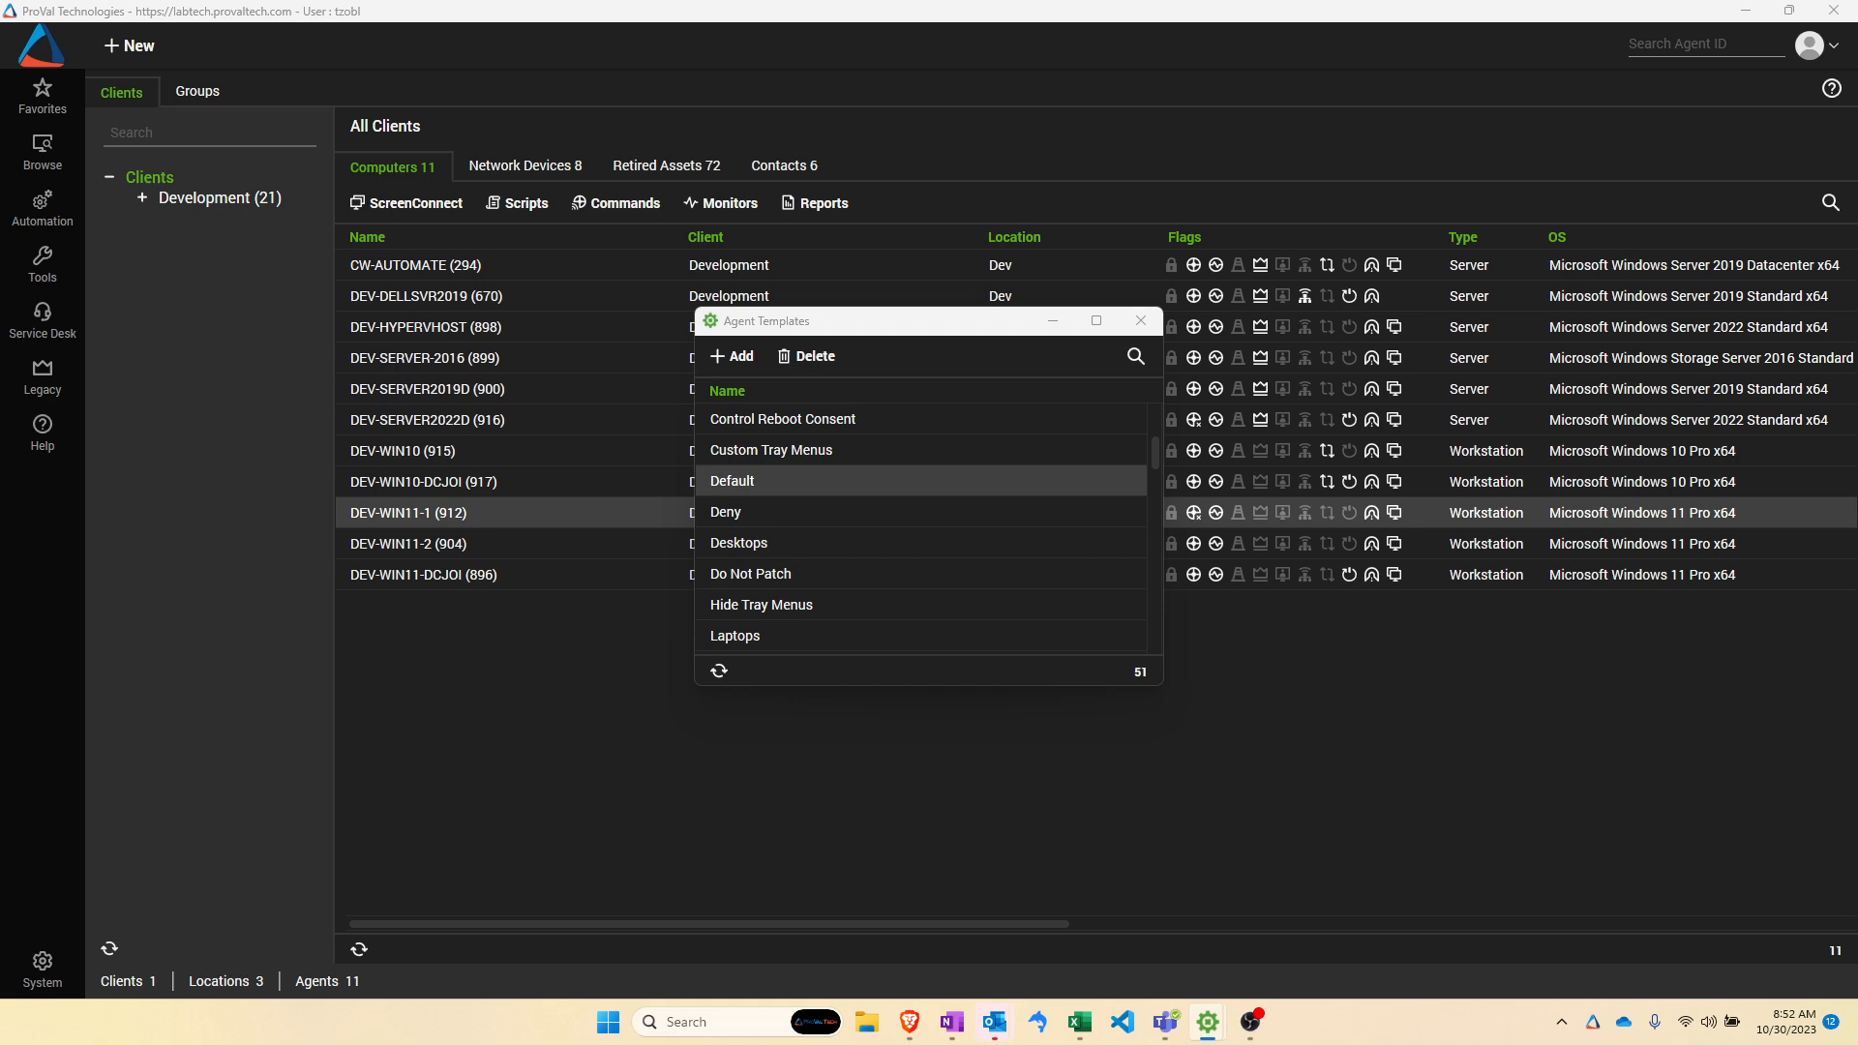
pyautogui.moveTo(0, 432); pyautogui.dragTo(800, 383)
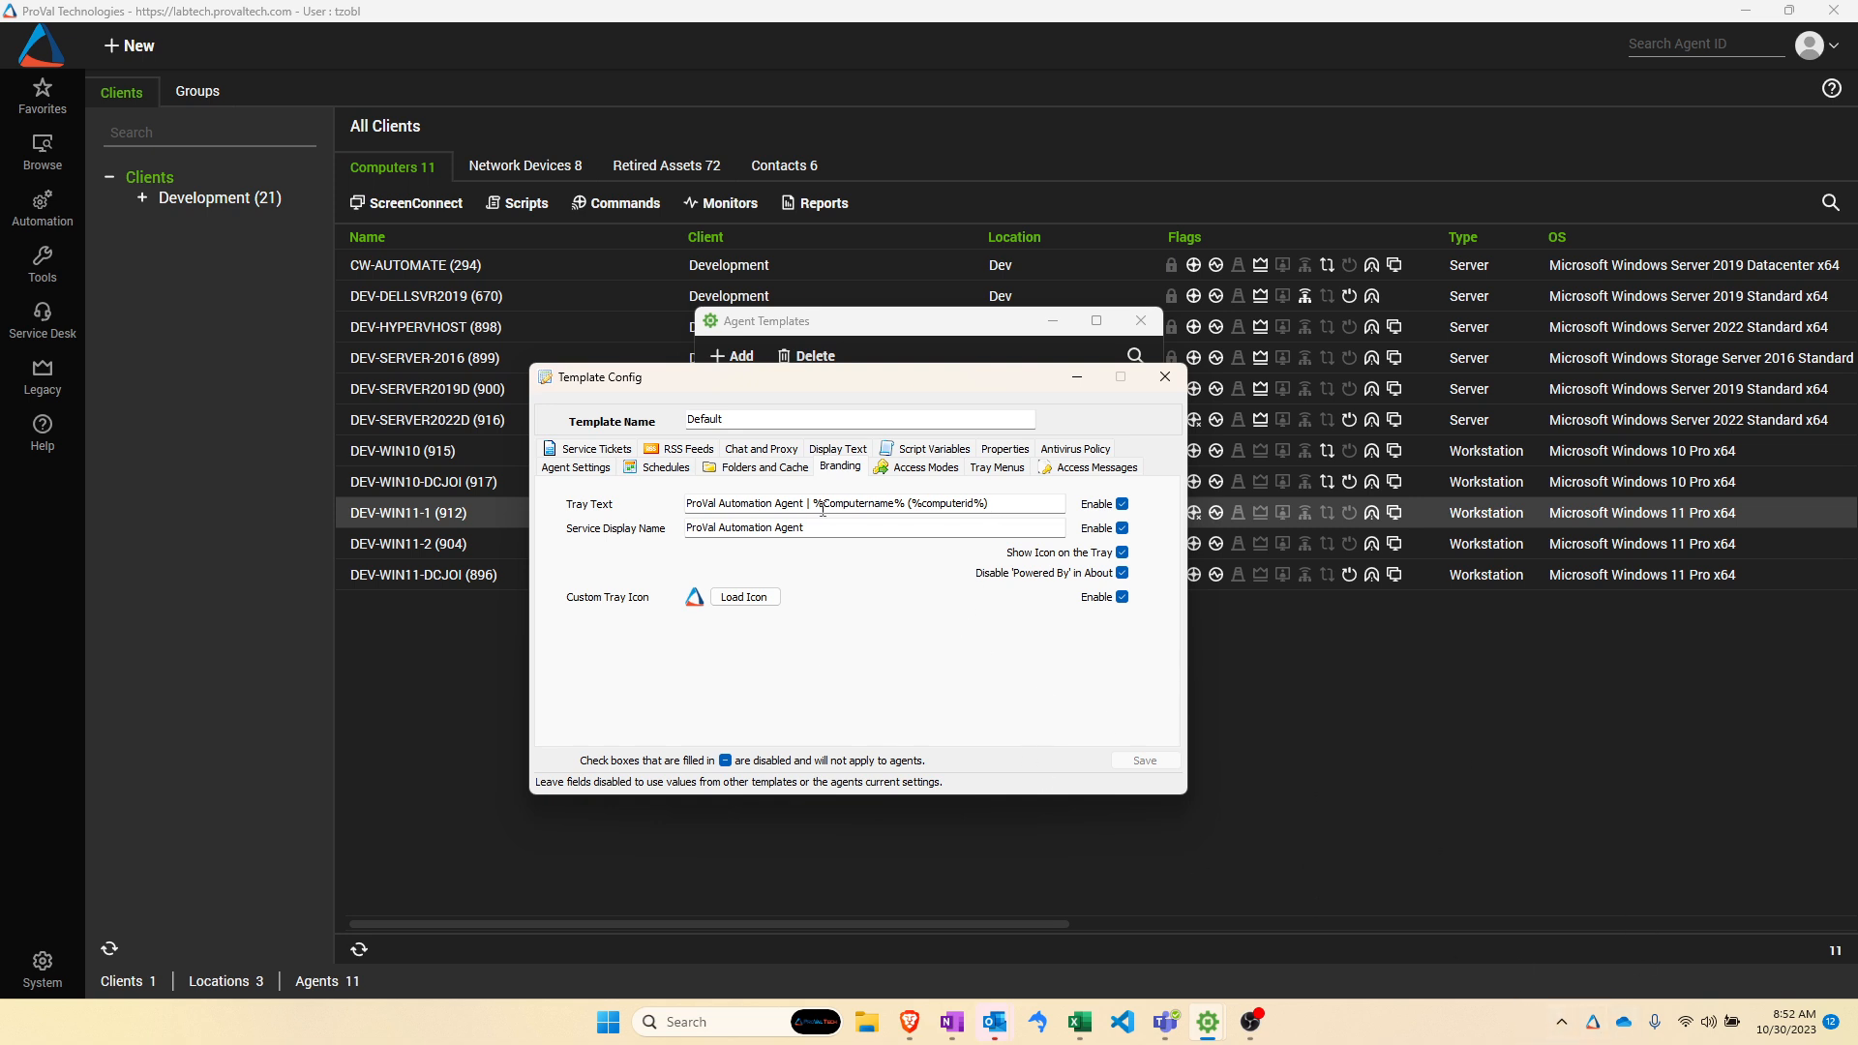
# Examine the tray text and service display name in the Default template's branding settings, and close the template windows.
pyautogui.click(1011, 502)
pyautogui.moveTo(913, 504); pyautogui.dragTo(968, 504)
pyautogui.click(1000, 503)
pyautogui.click(899, 532)
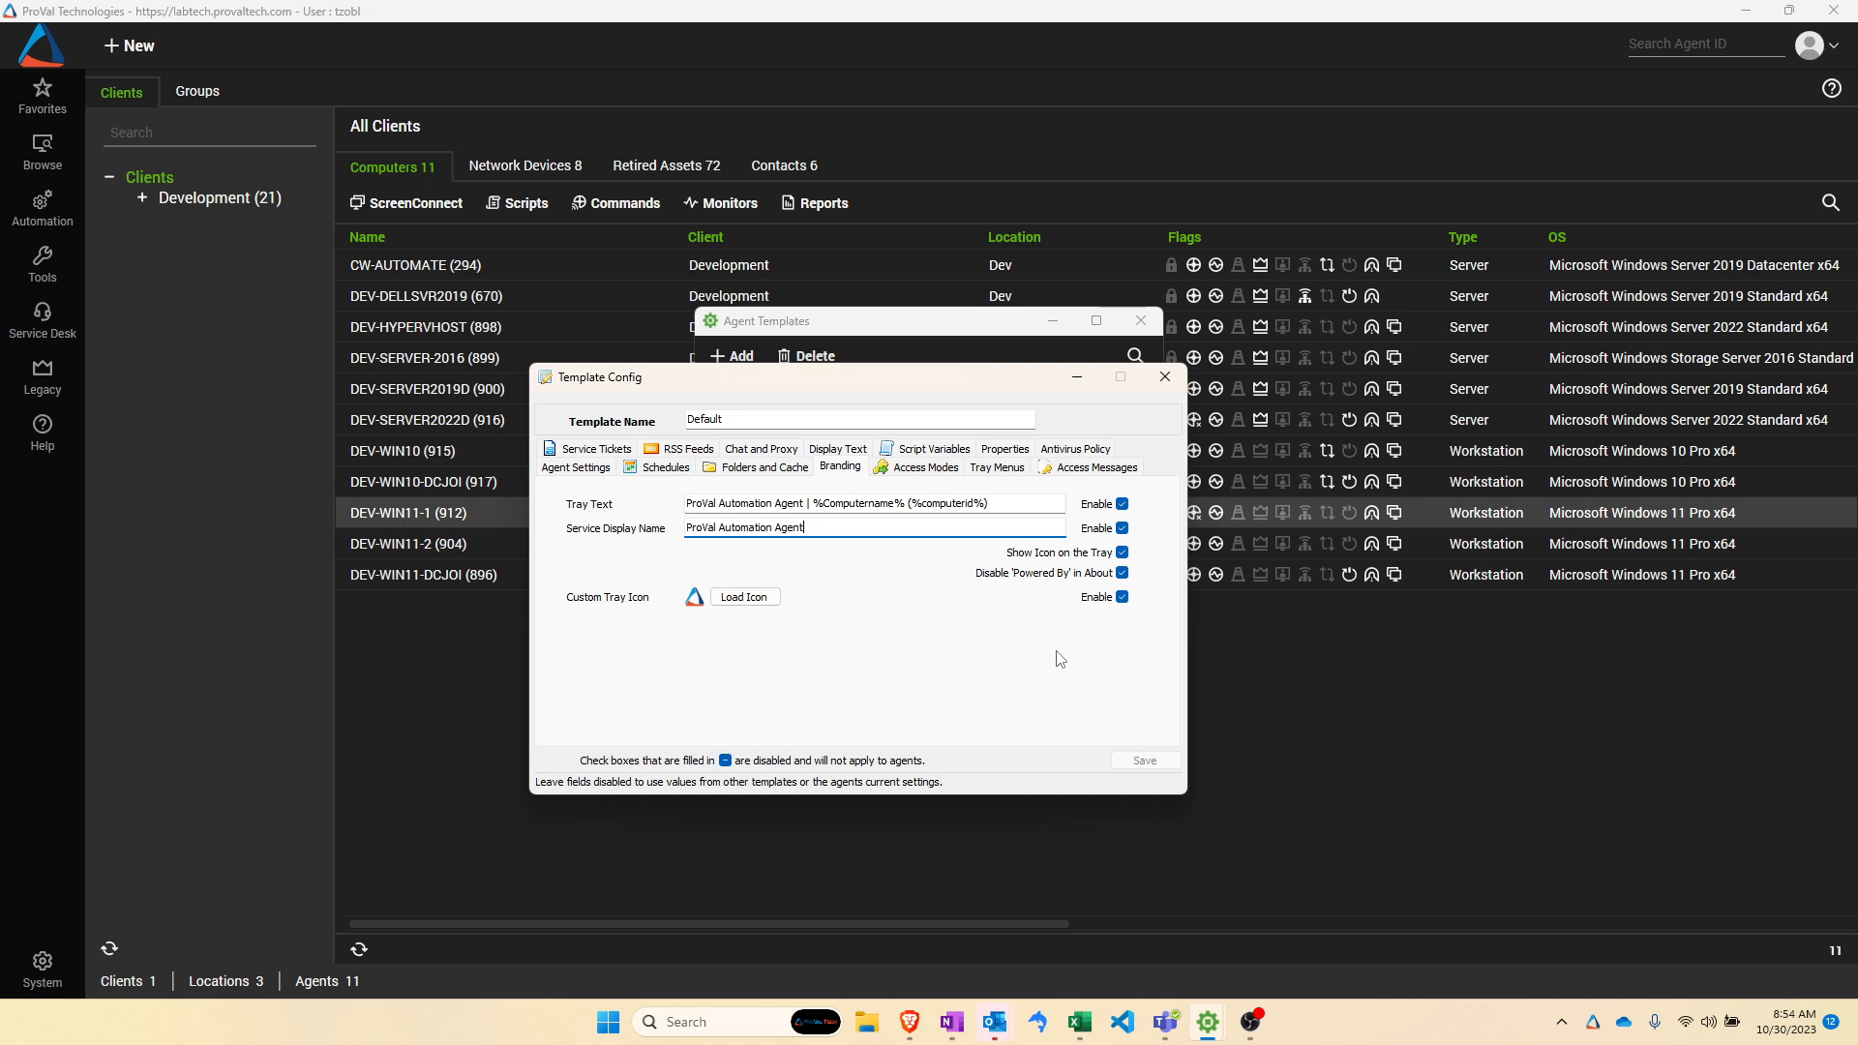
pyautogui.click(1166, 378)
pyautogui.click(1140, 320)
# View the template assignment and priority of the Managed 24x7 group under Service Plans, Windows Servers, and minimize its window.
pyautogui.click(166, 94)
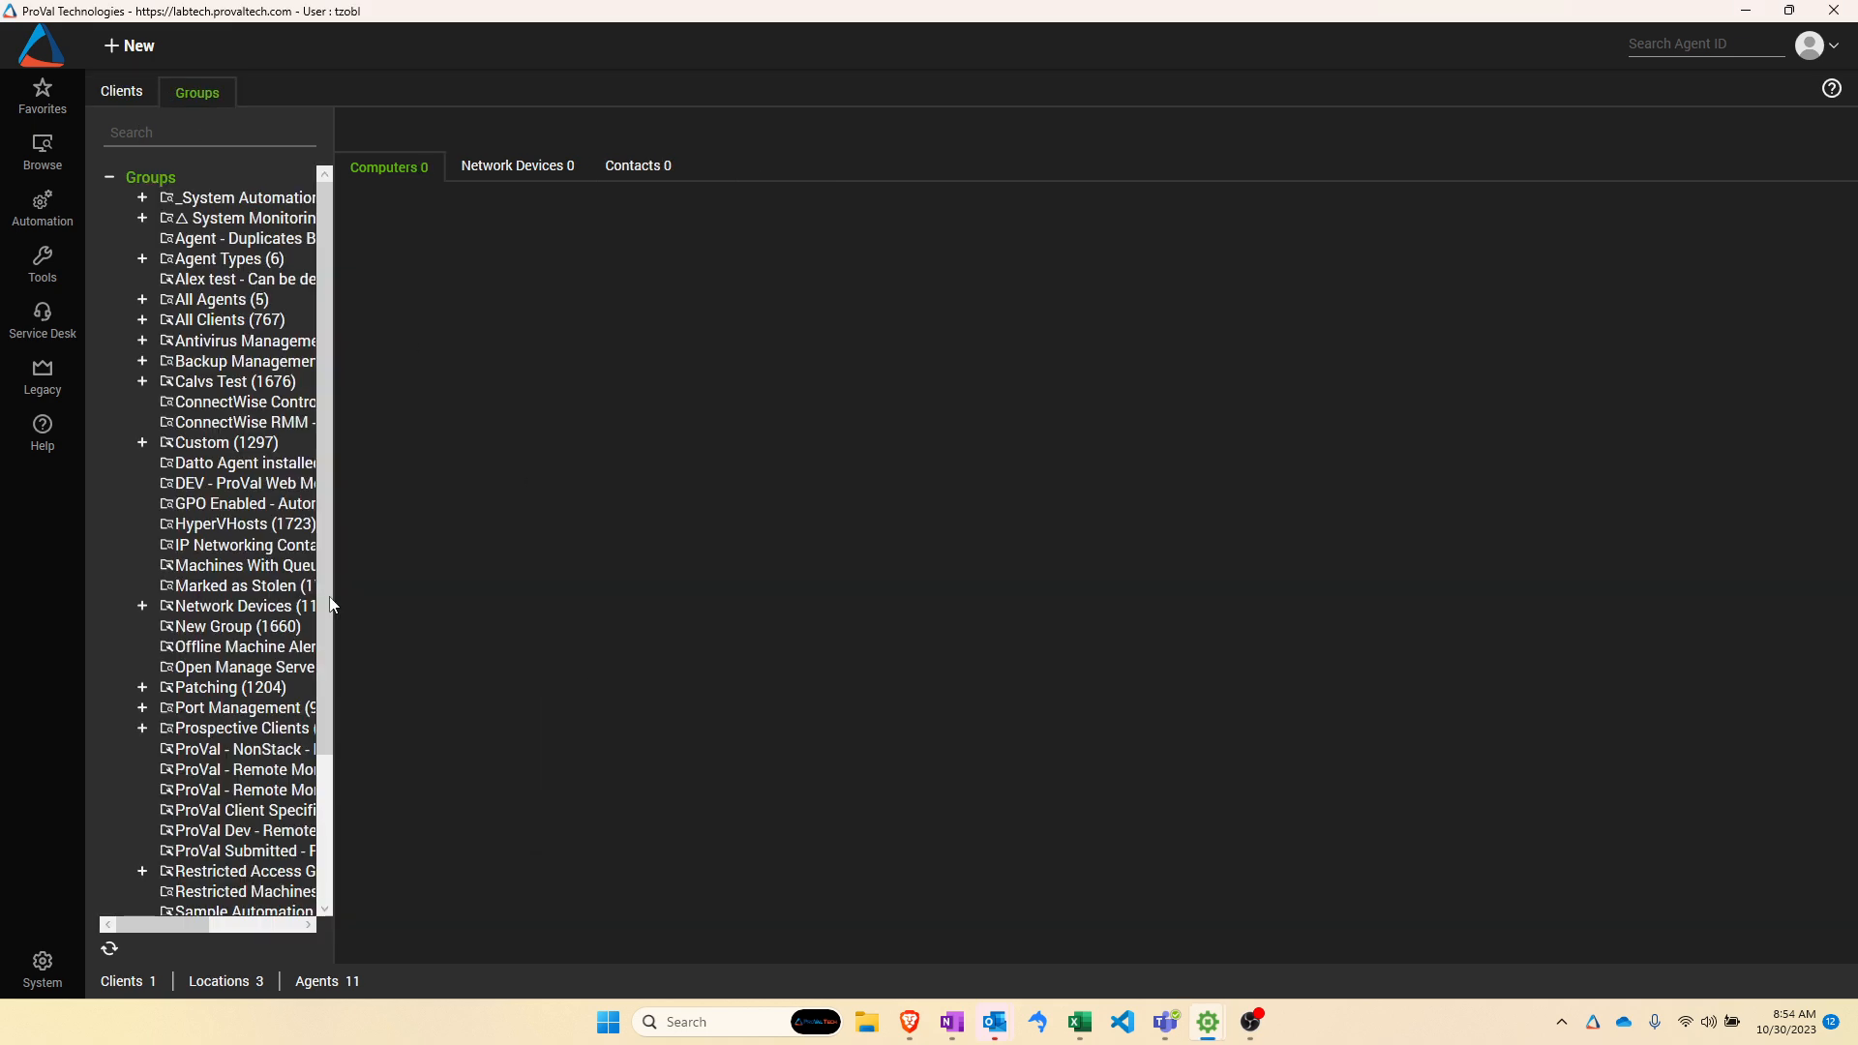
pyautogui.scroll(-3, 435, 653)
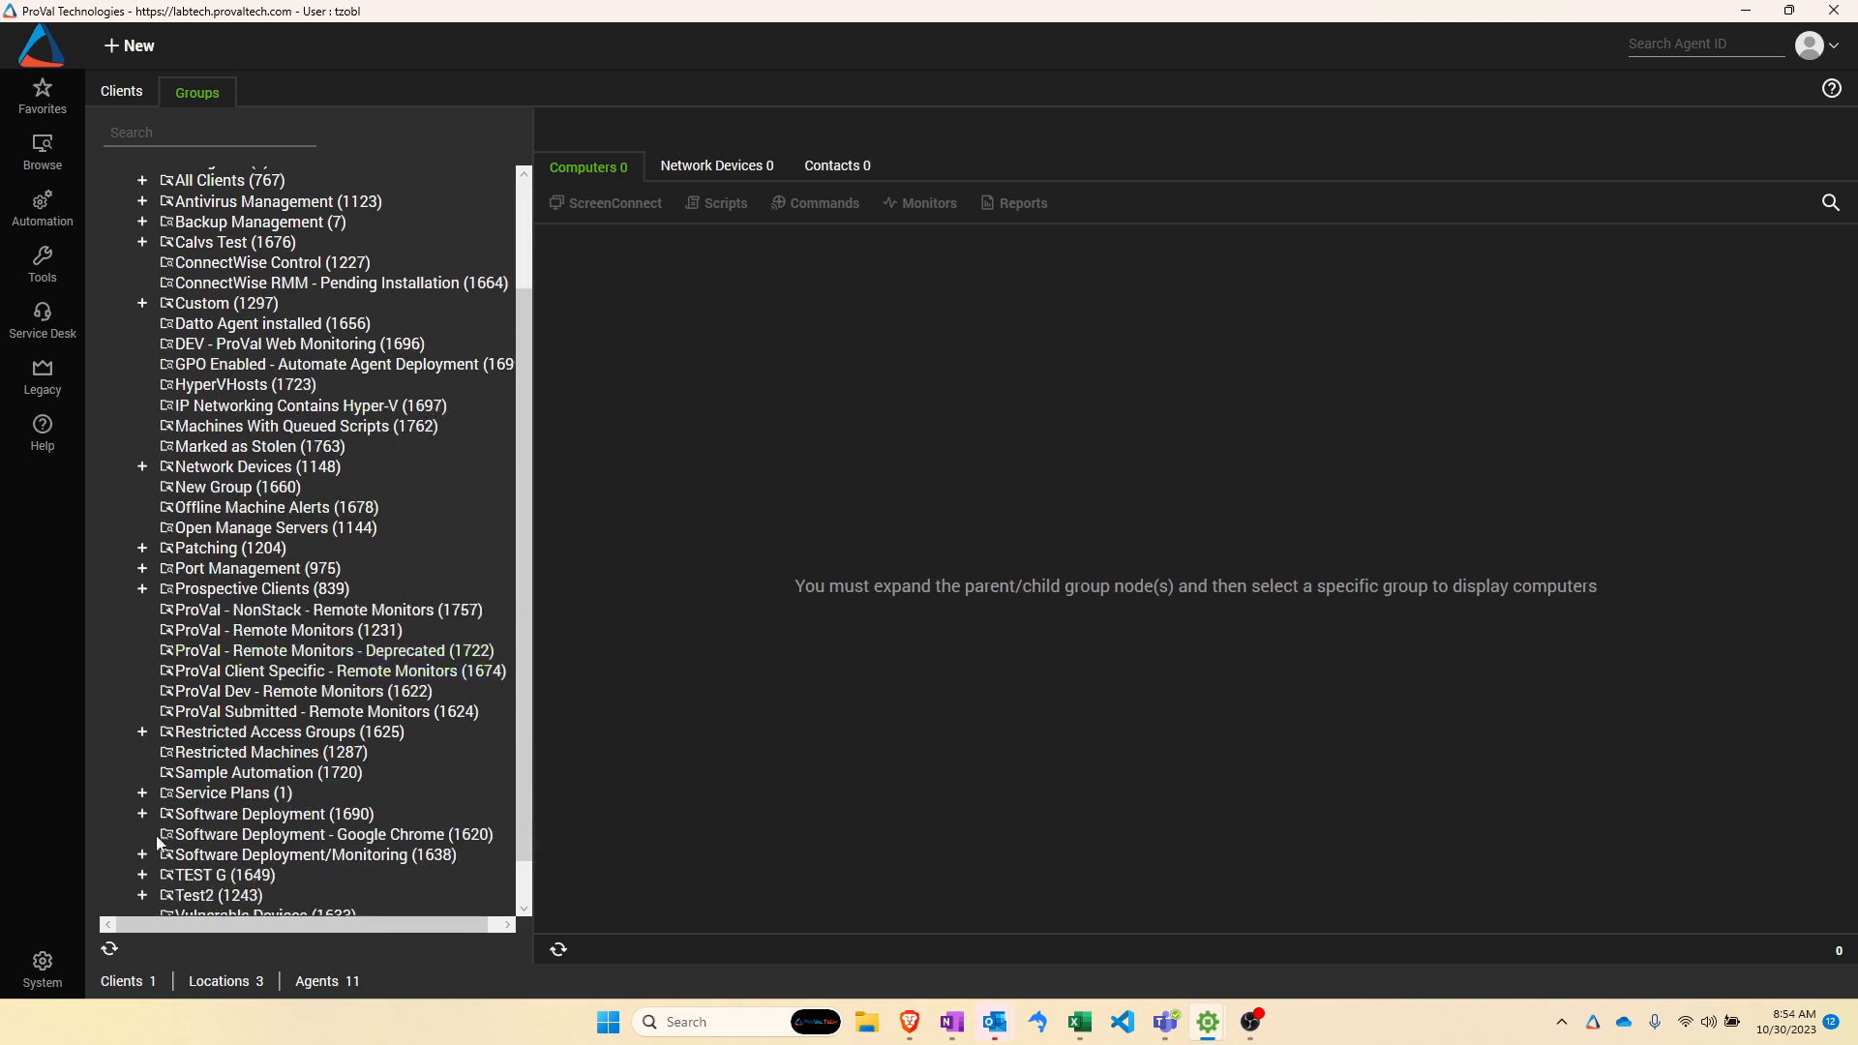
pyautogui.click(142, 794)
pyautogui.scroll(-3, 419, 775)
pyautogui.click(191, 756)
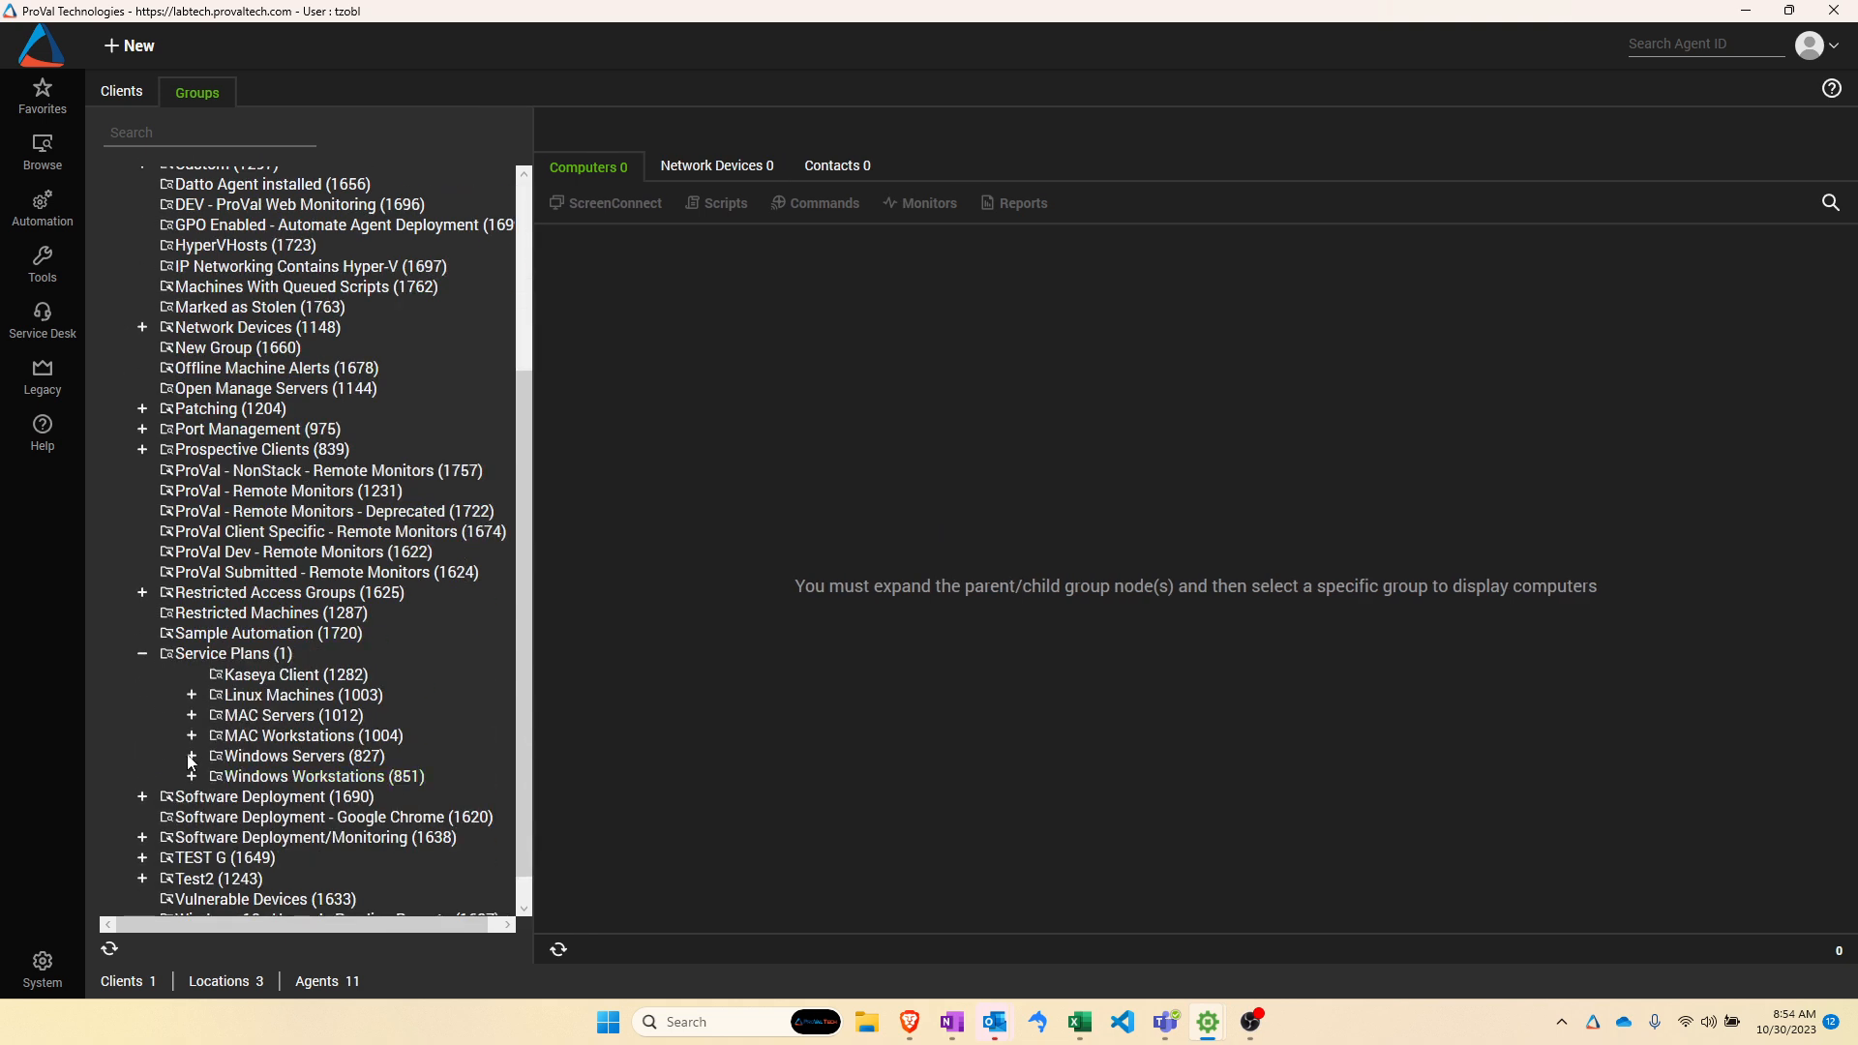
pyautogui.click(359, 797)
pyautogui.doubleClick(358, 793)
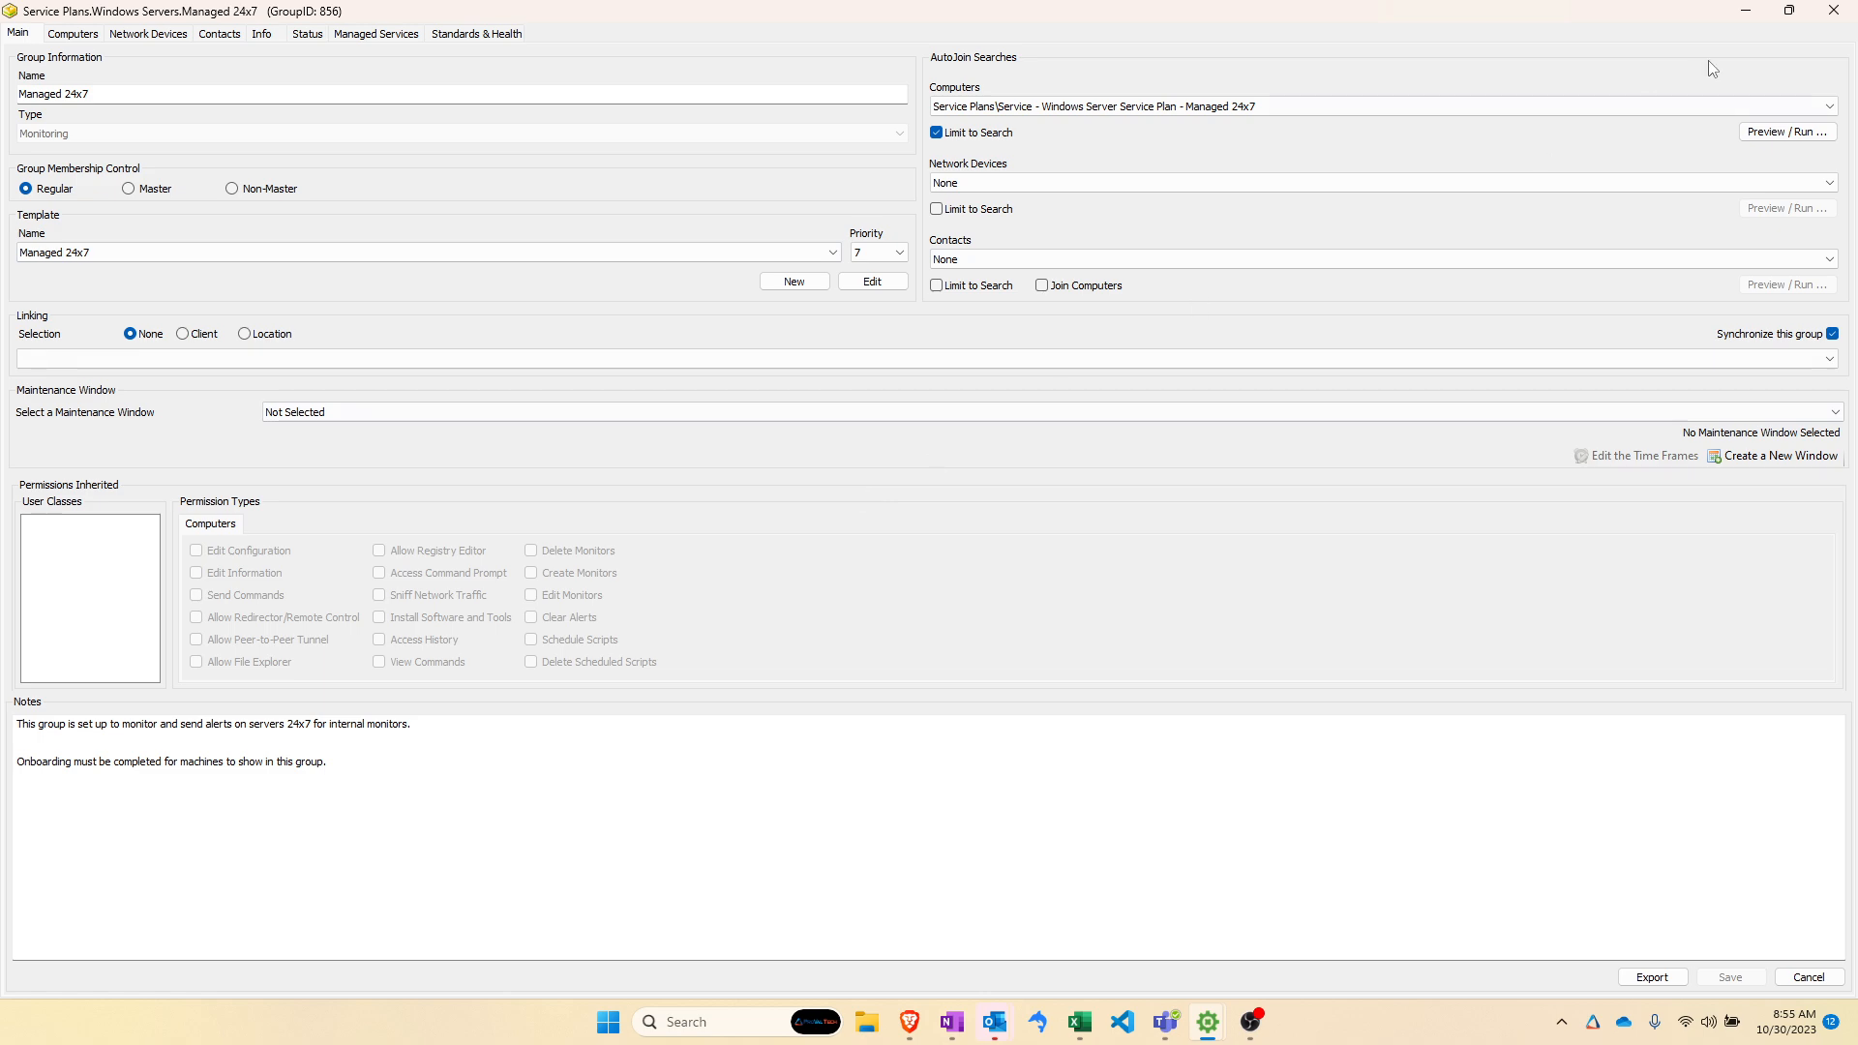
pyautogui.click(1746, 12)
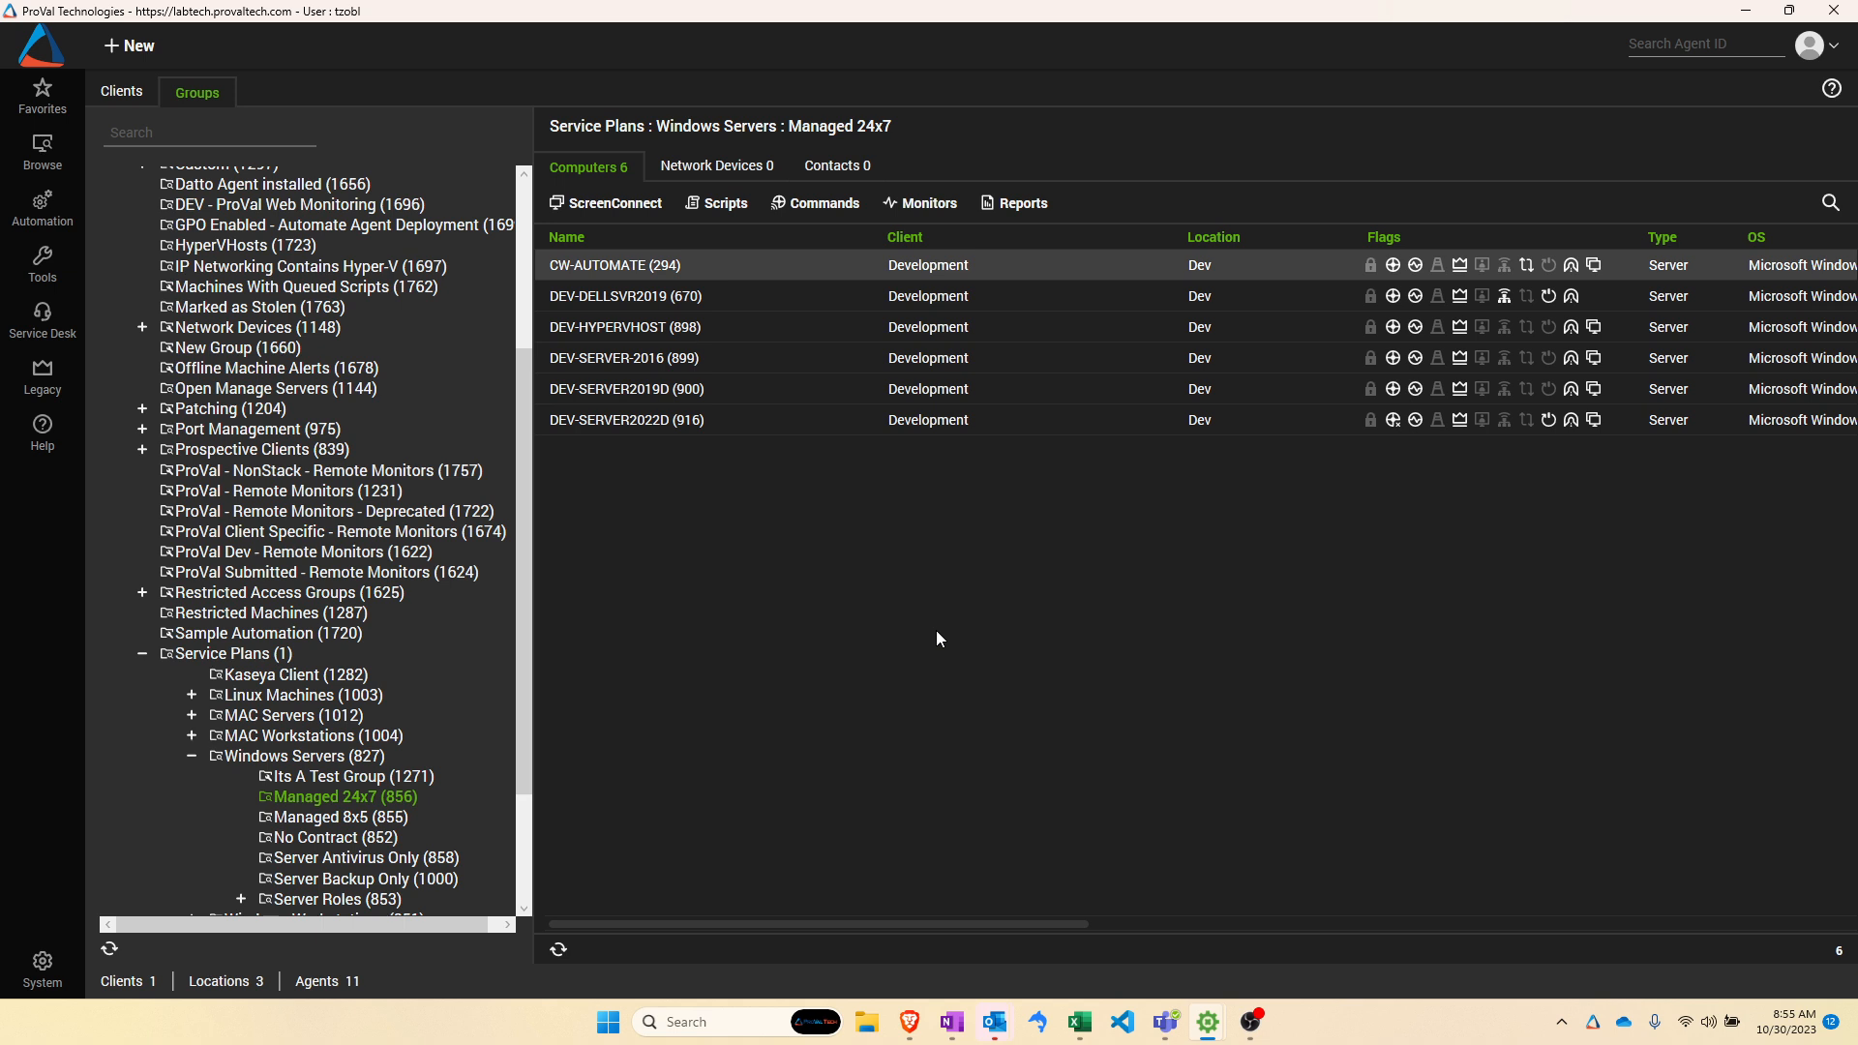
# Switch to the DEV-WIN11-1 computer window and open its Effective Policy.
pyautogui.moveTo(1208, 1022)
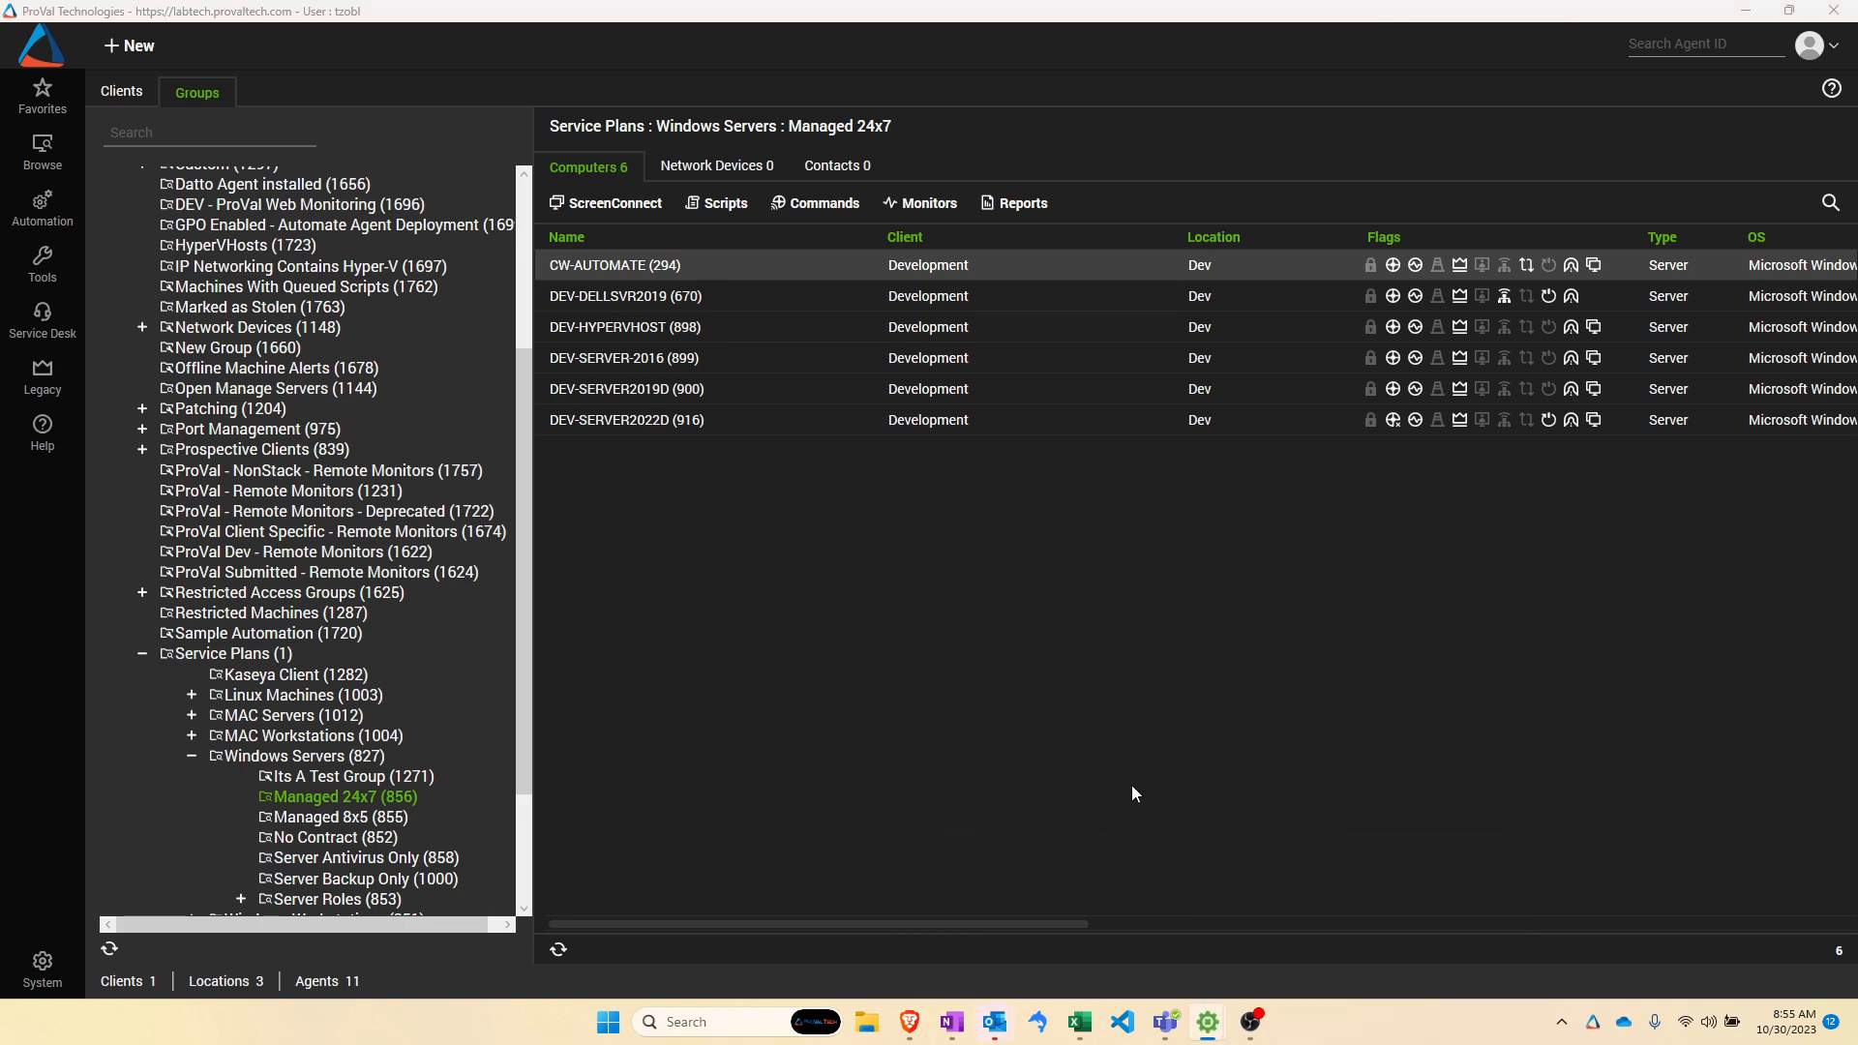
pyautogui.click(1211, 909)
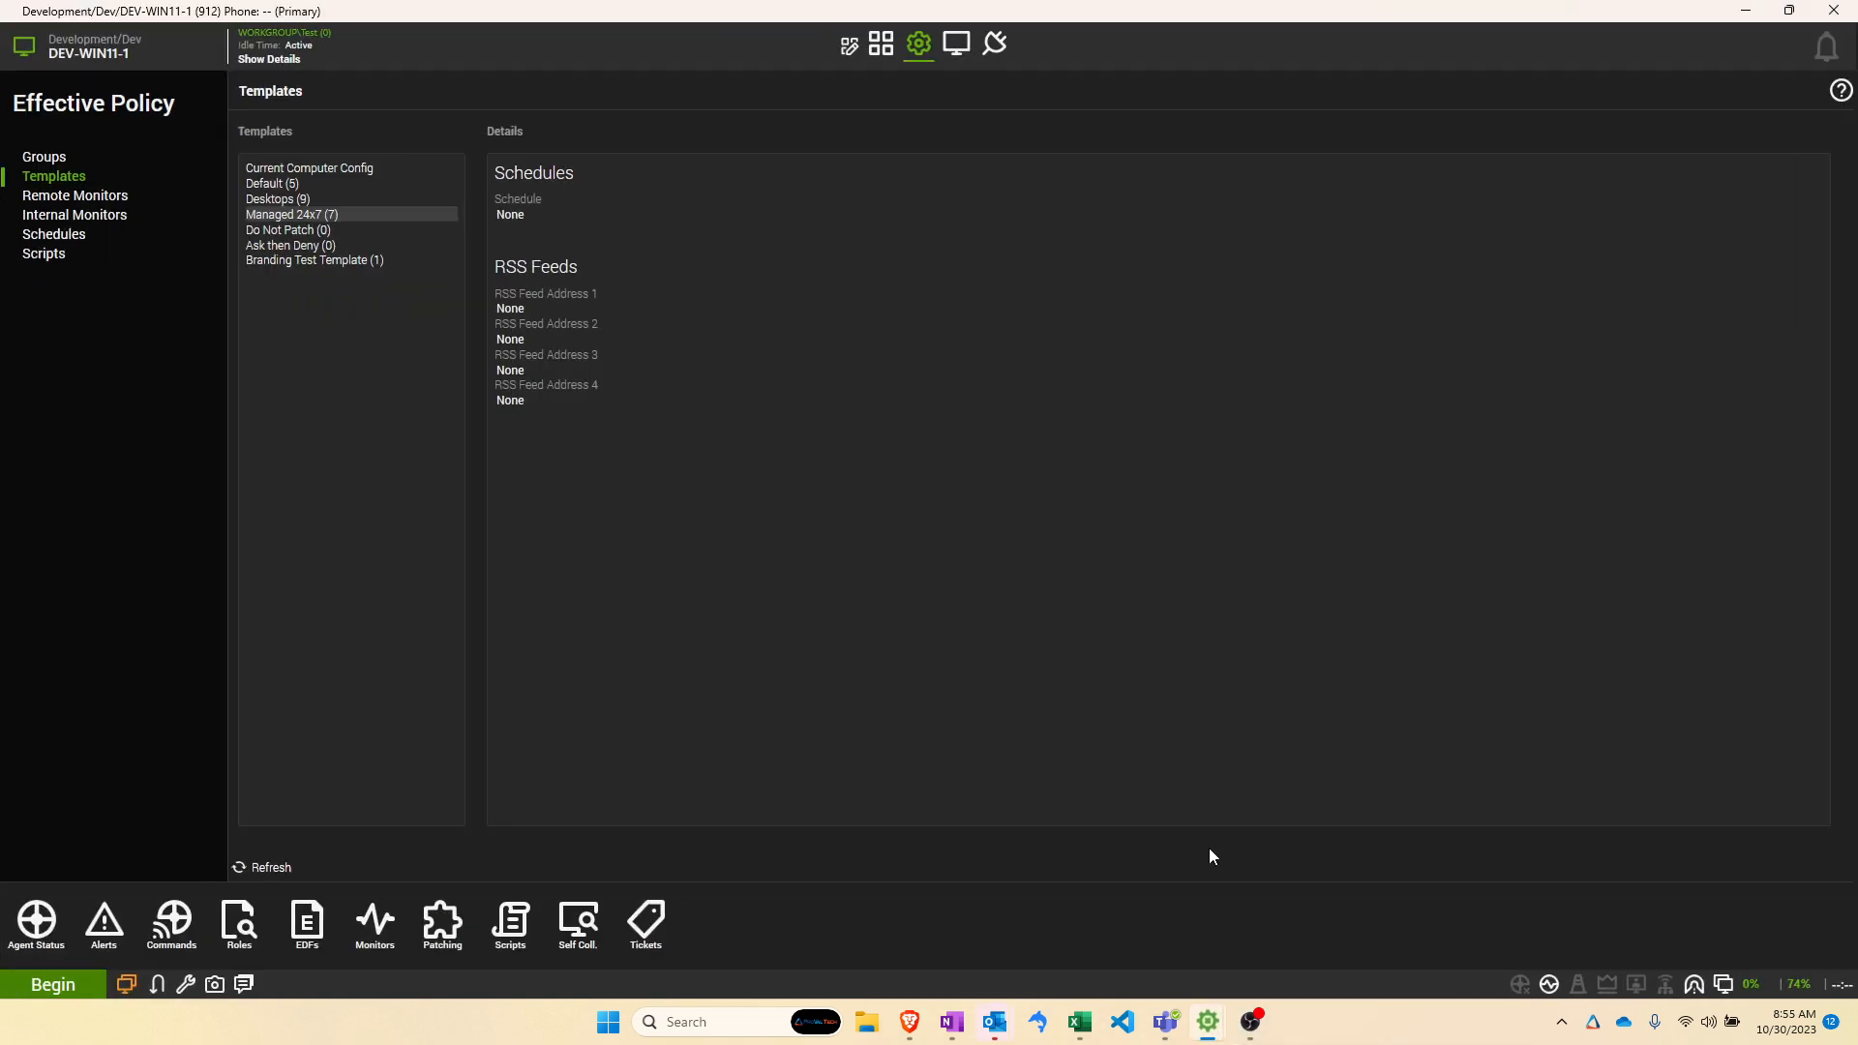
pyautogui.click(926, 45)
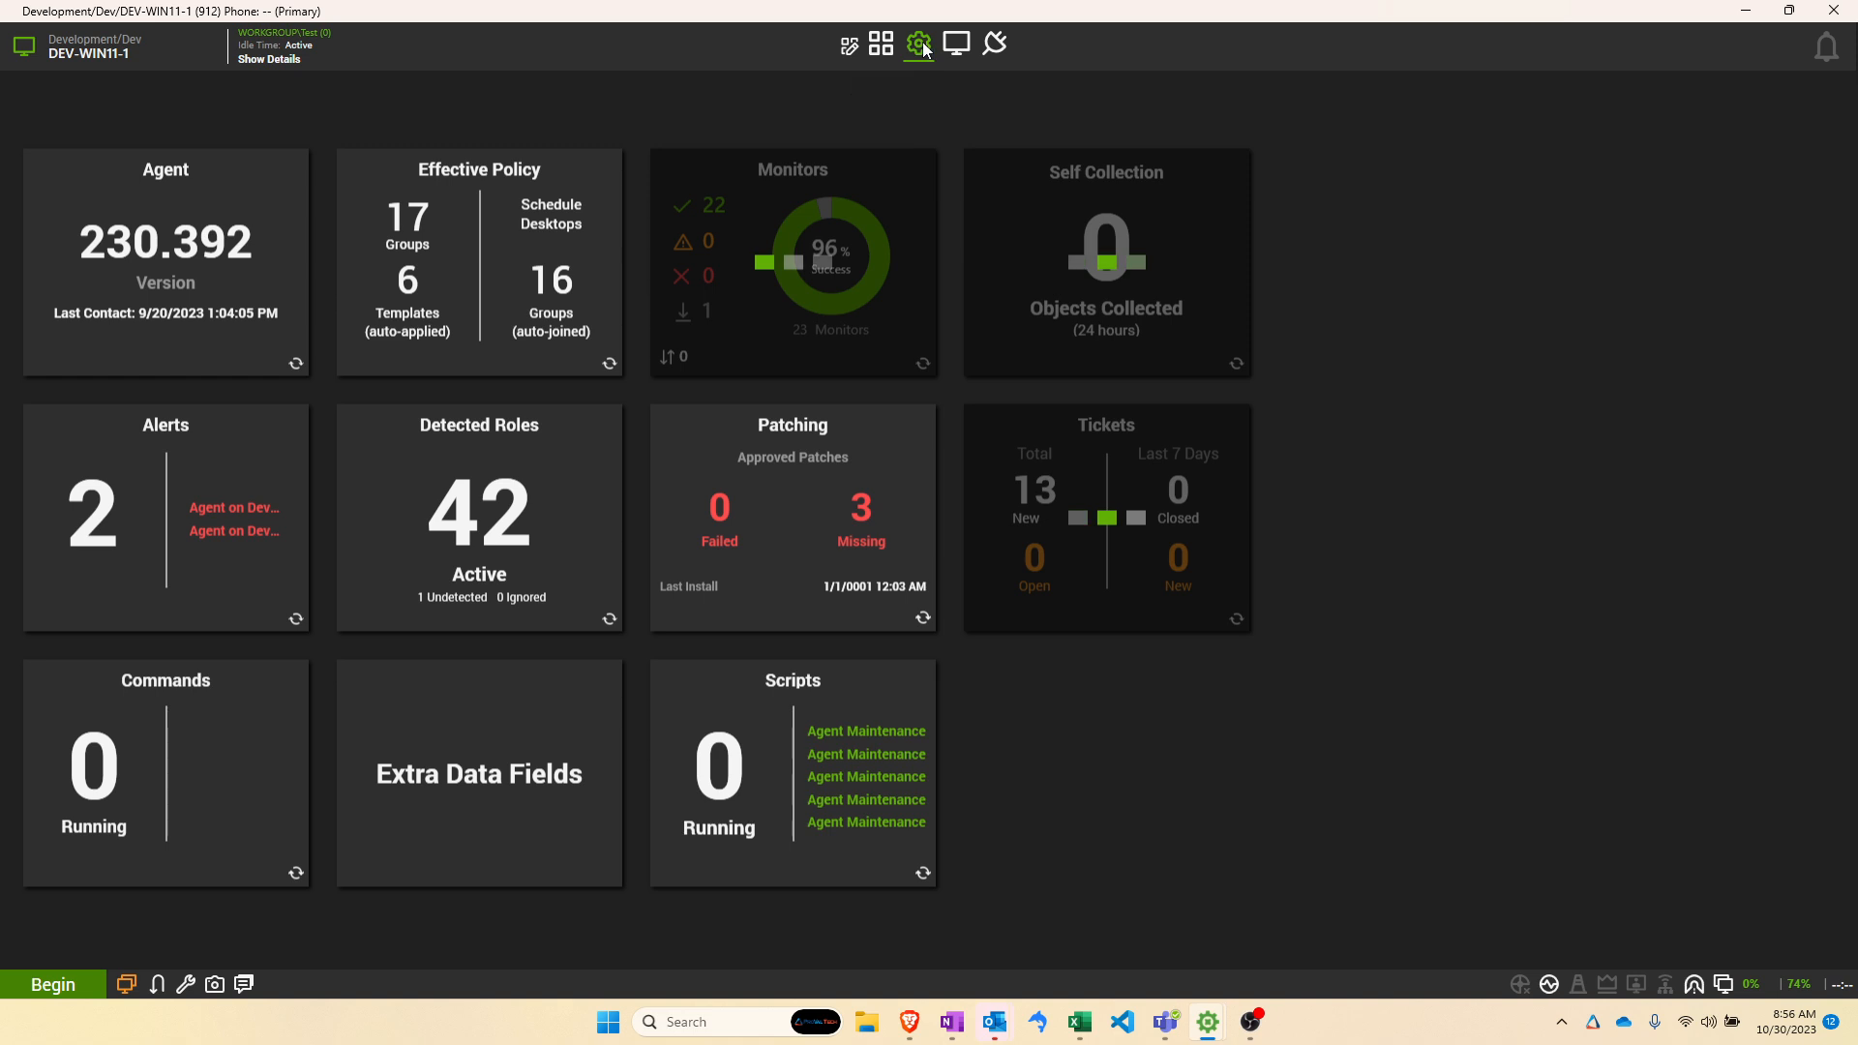
pyautogui.click(919, 46)
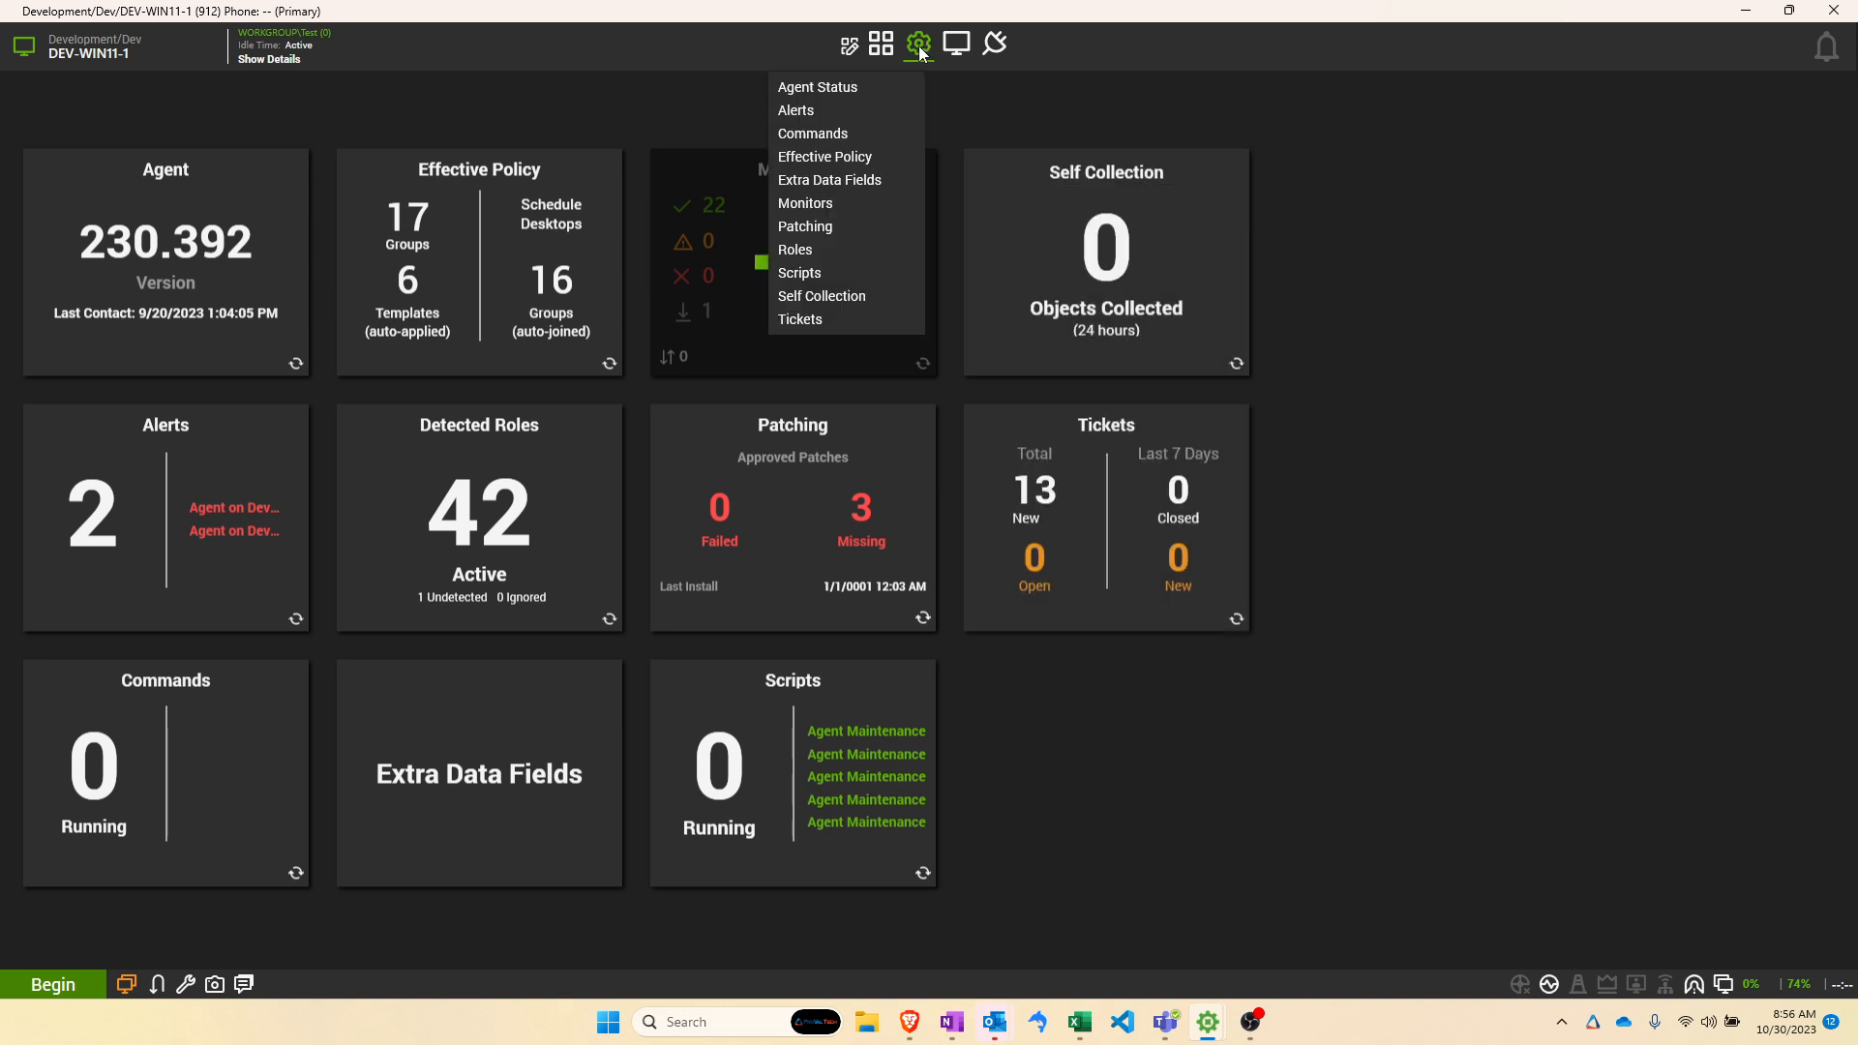
pyautogui.click(860, 161)
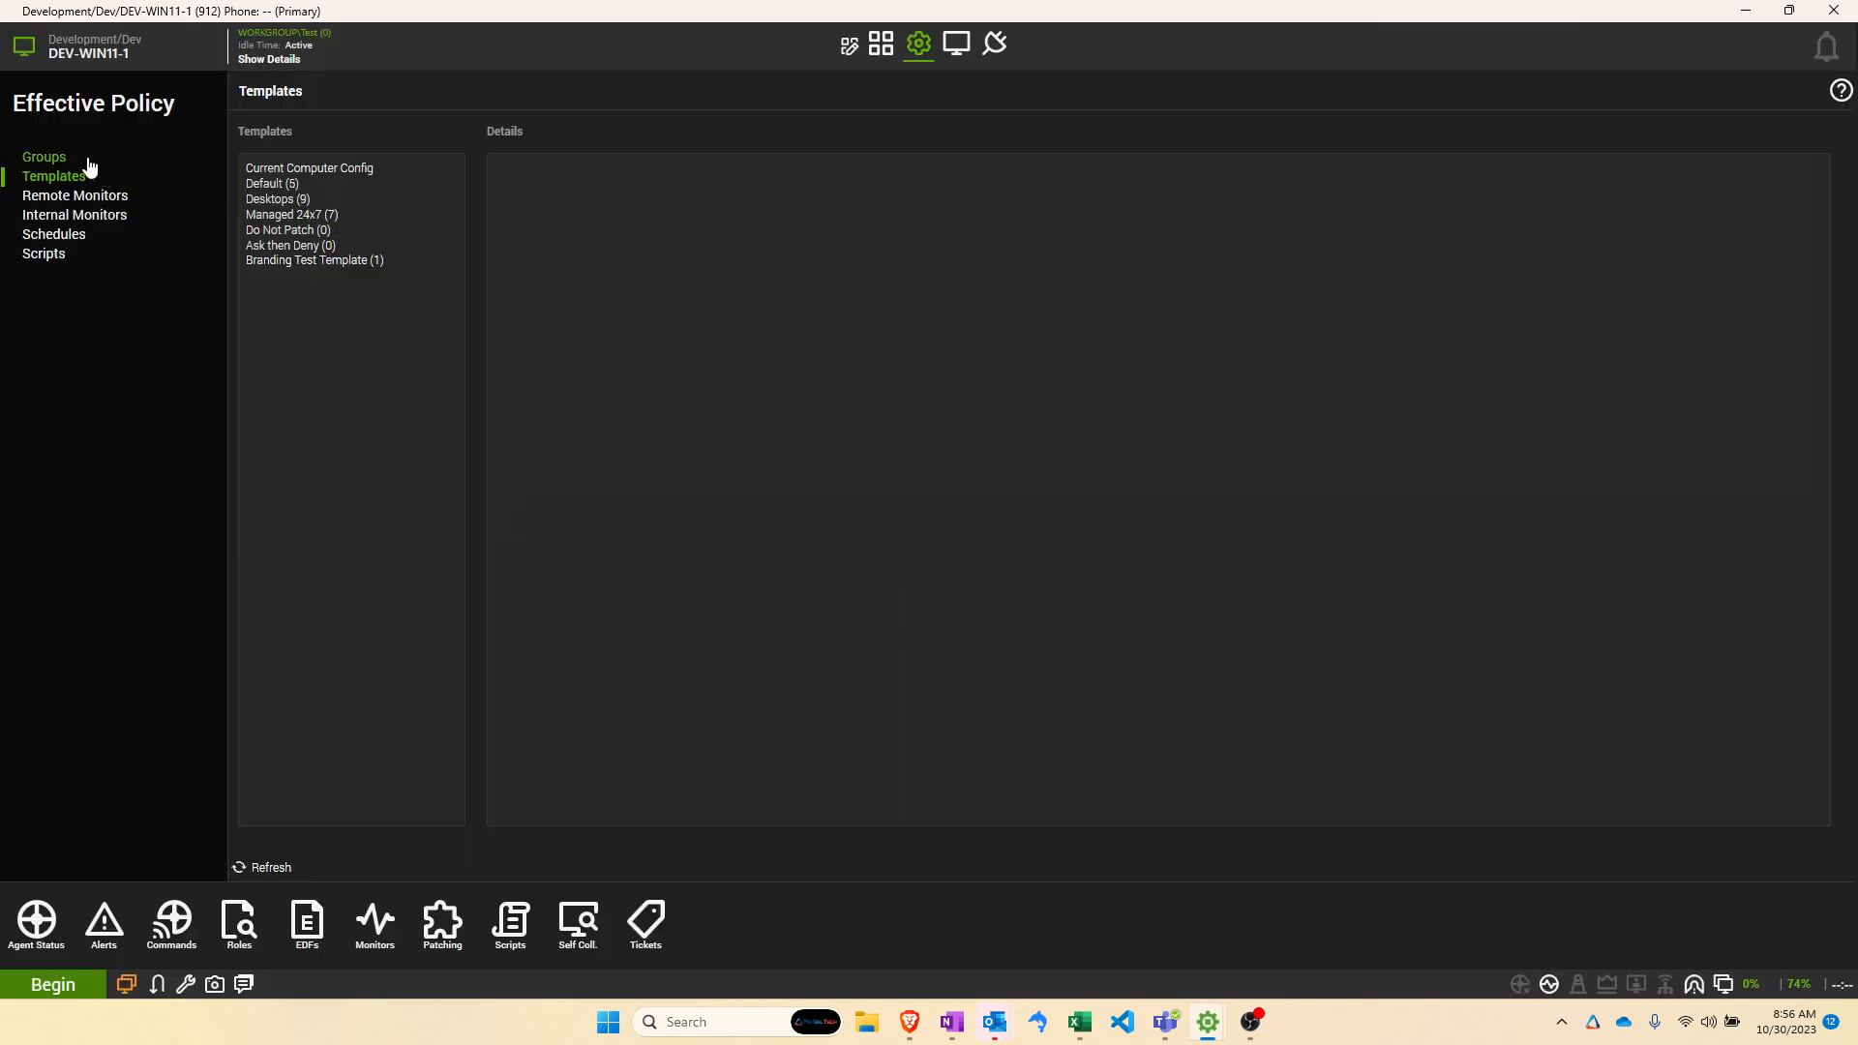
# Examine the master group, auto join search and template details of the groups in the computer's effective policy.
pyautogui.click(86, 160)
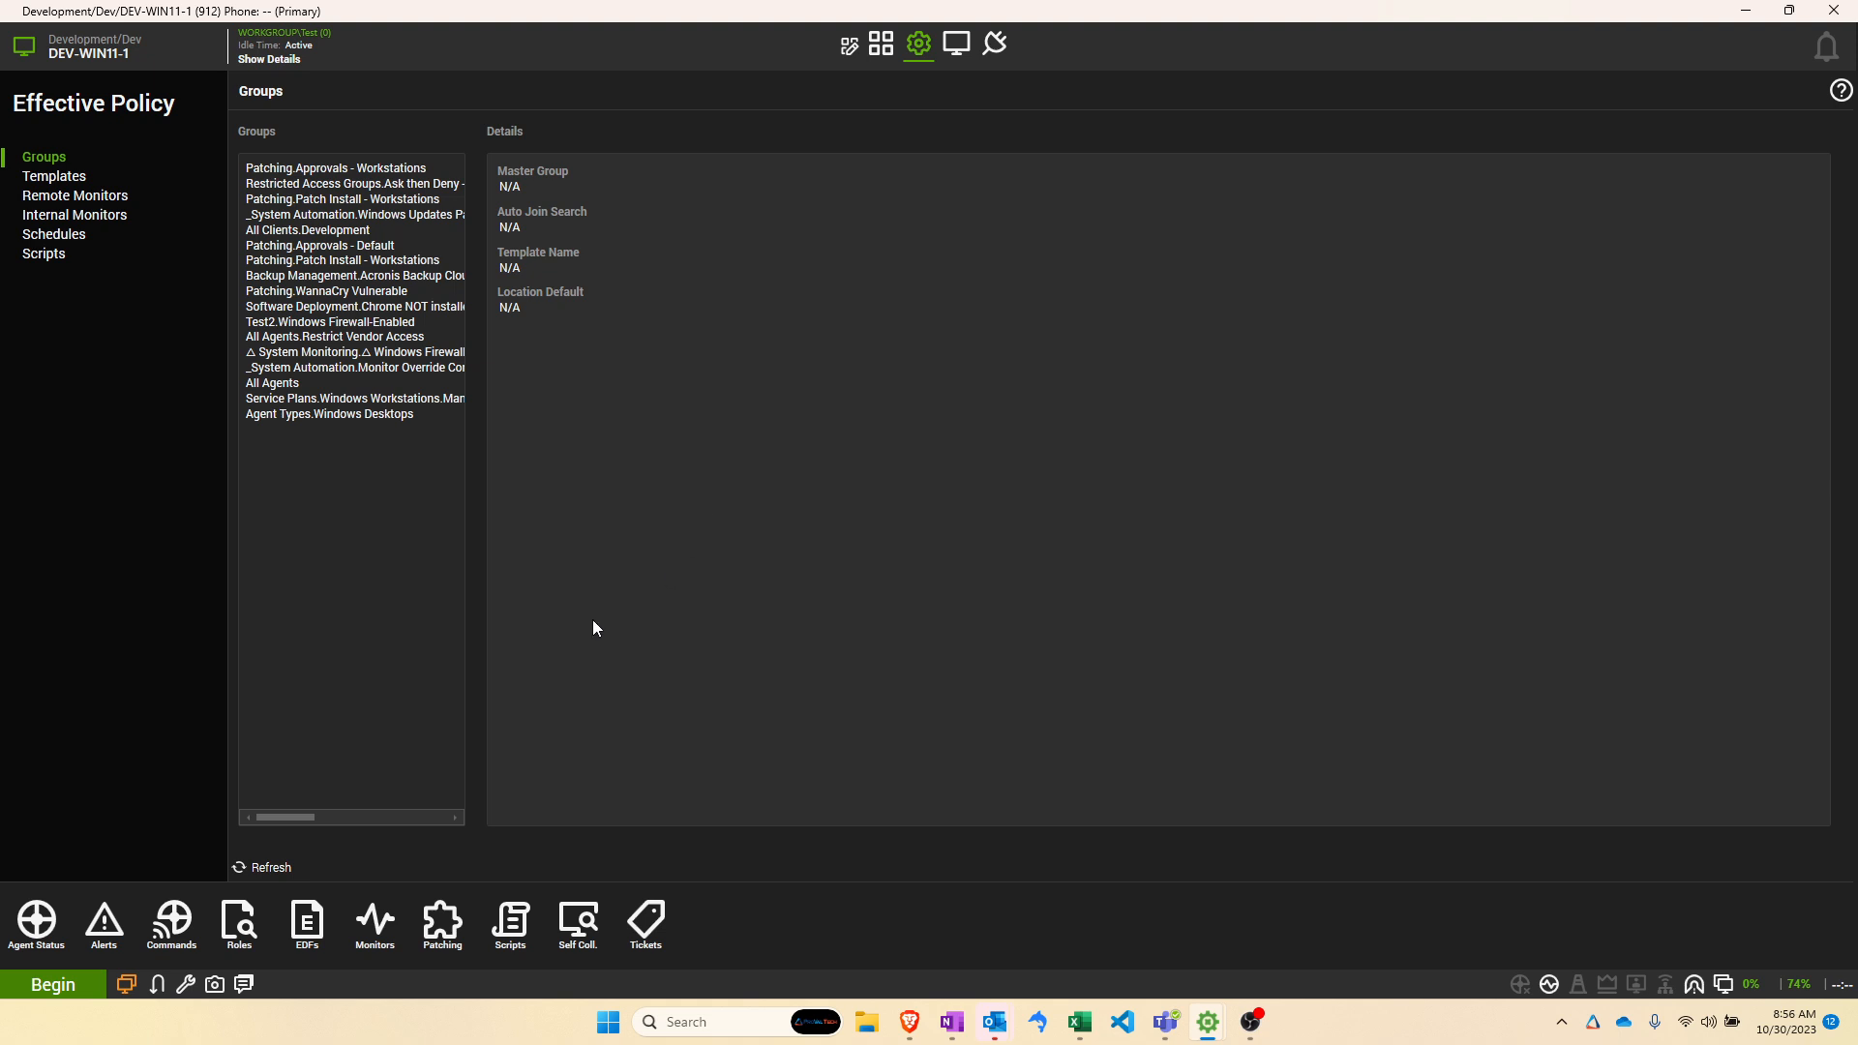
pyautogui.click(402, 171)
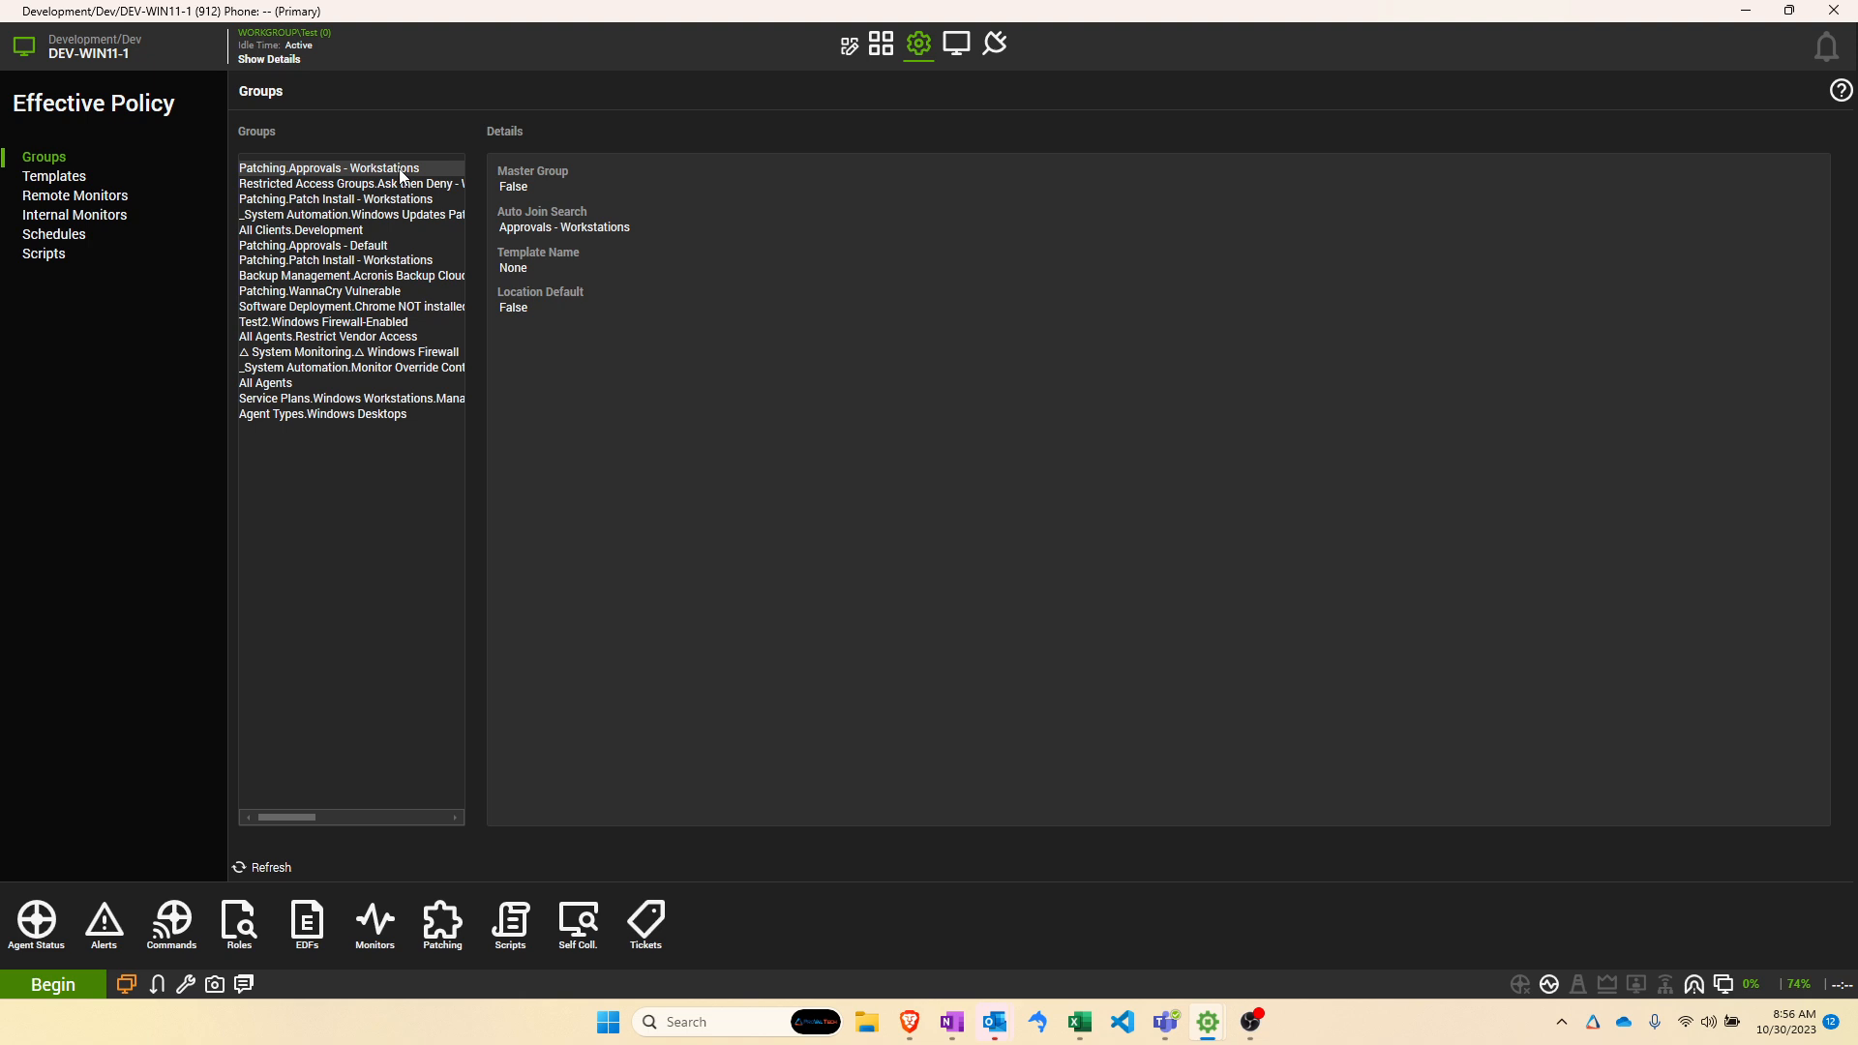
pyautogui.click(394, 184)
pyautogui.click(384, 199)
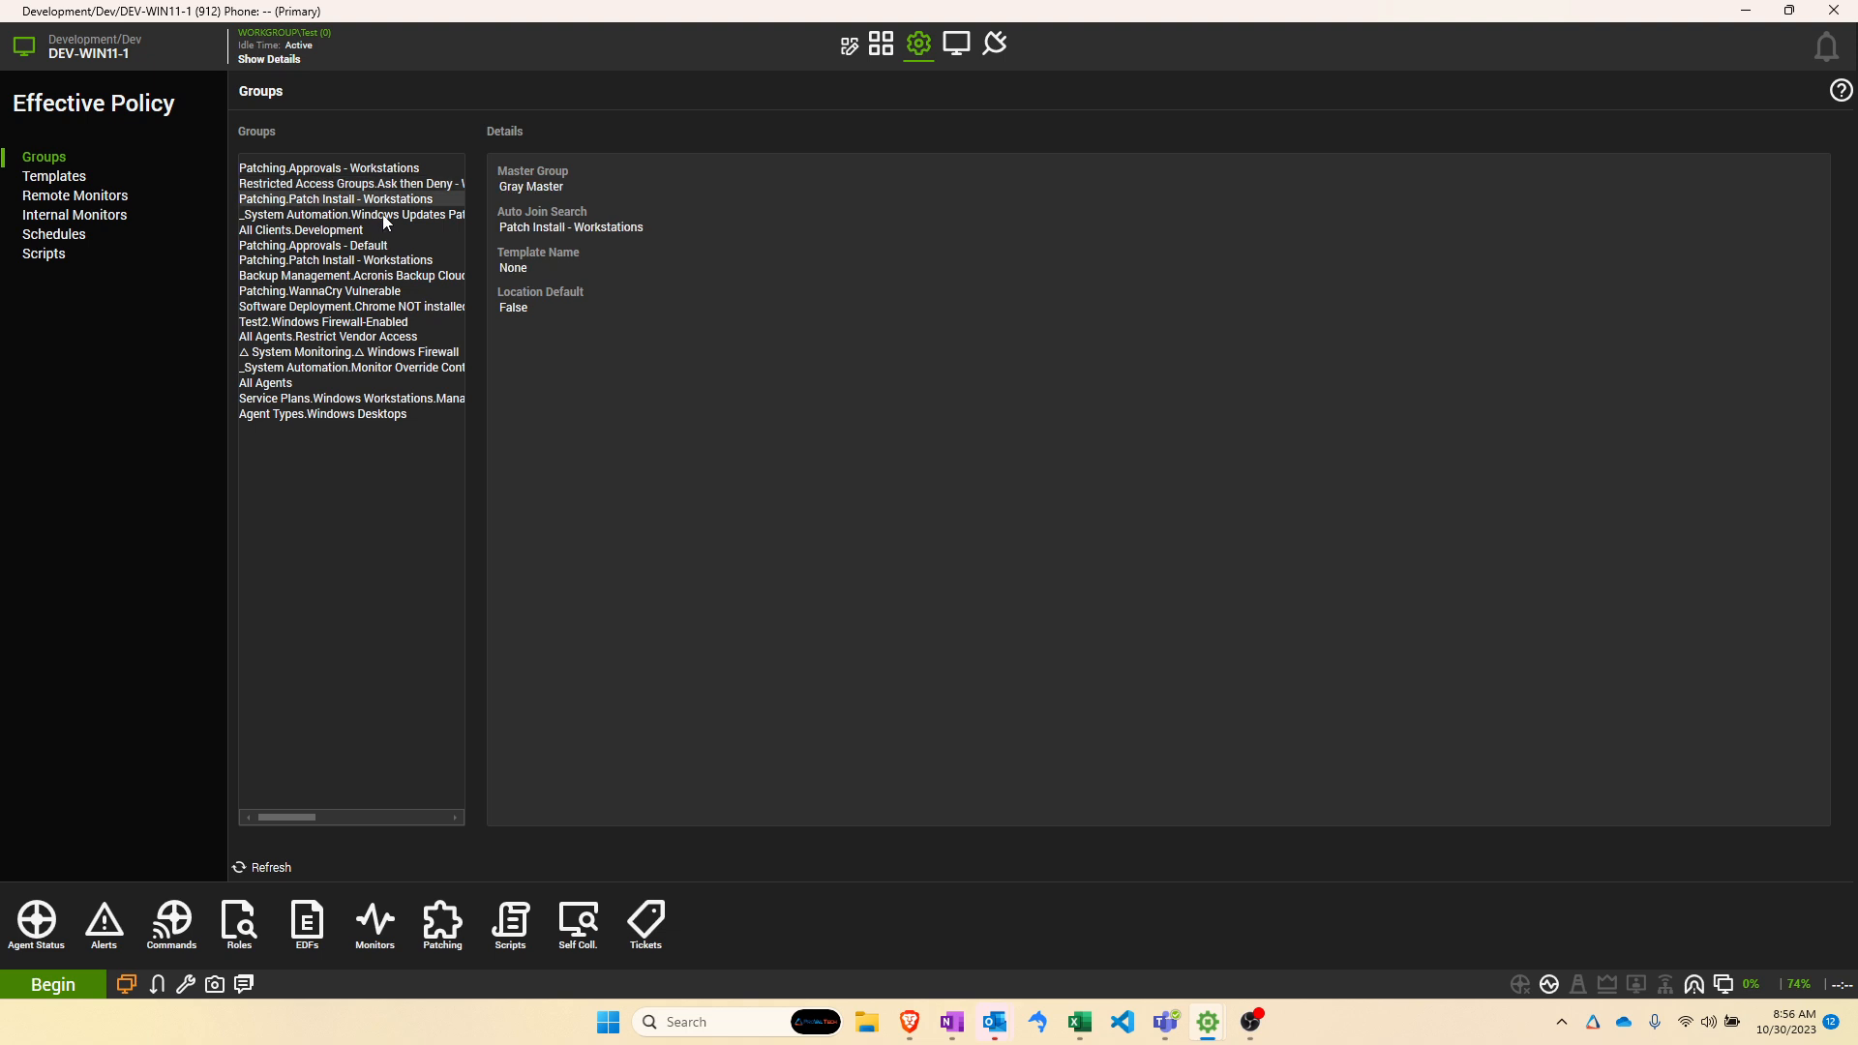
pyautogui.click(381, 215)
pyautogui.click(371, 231)
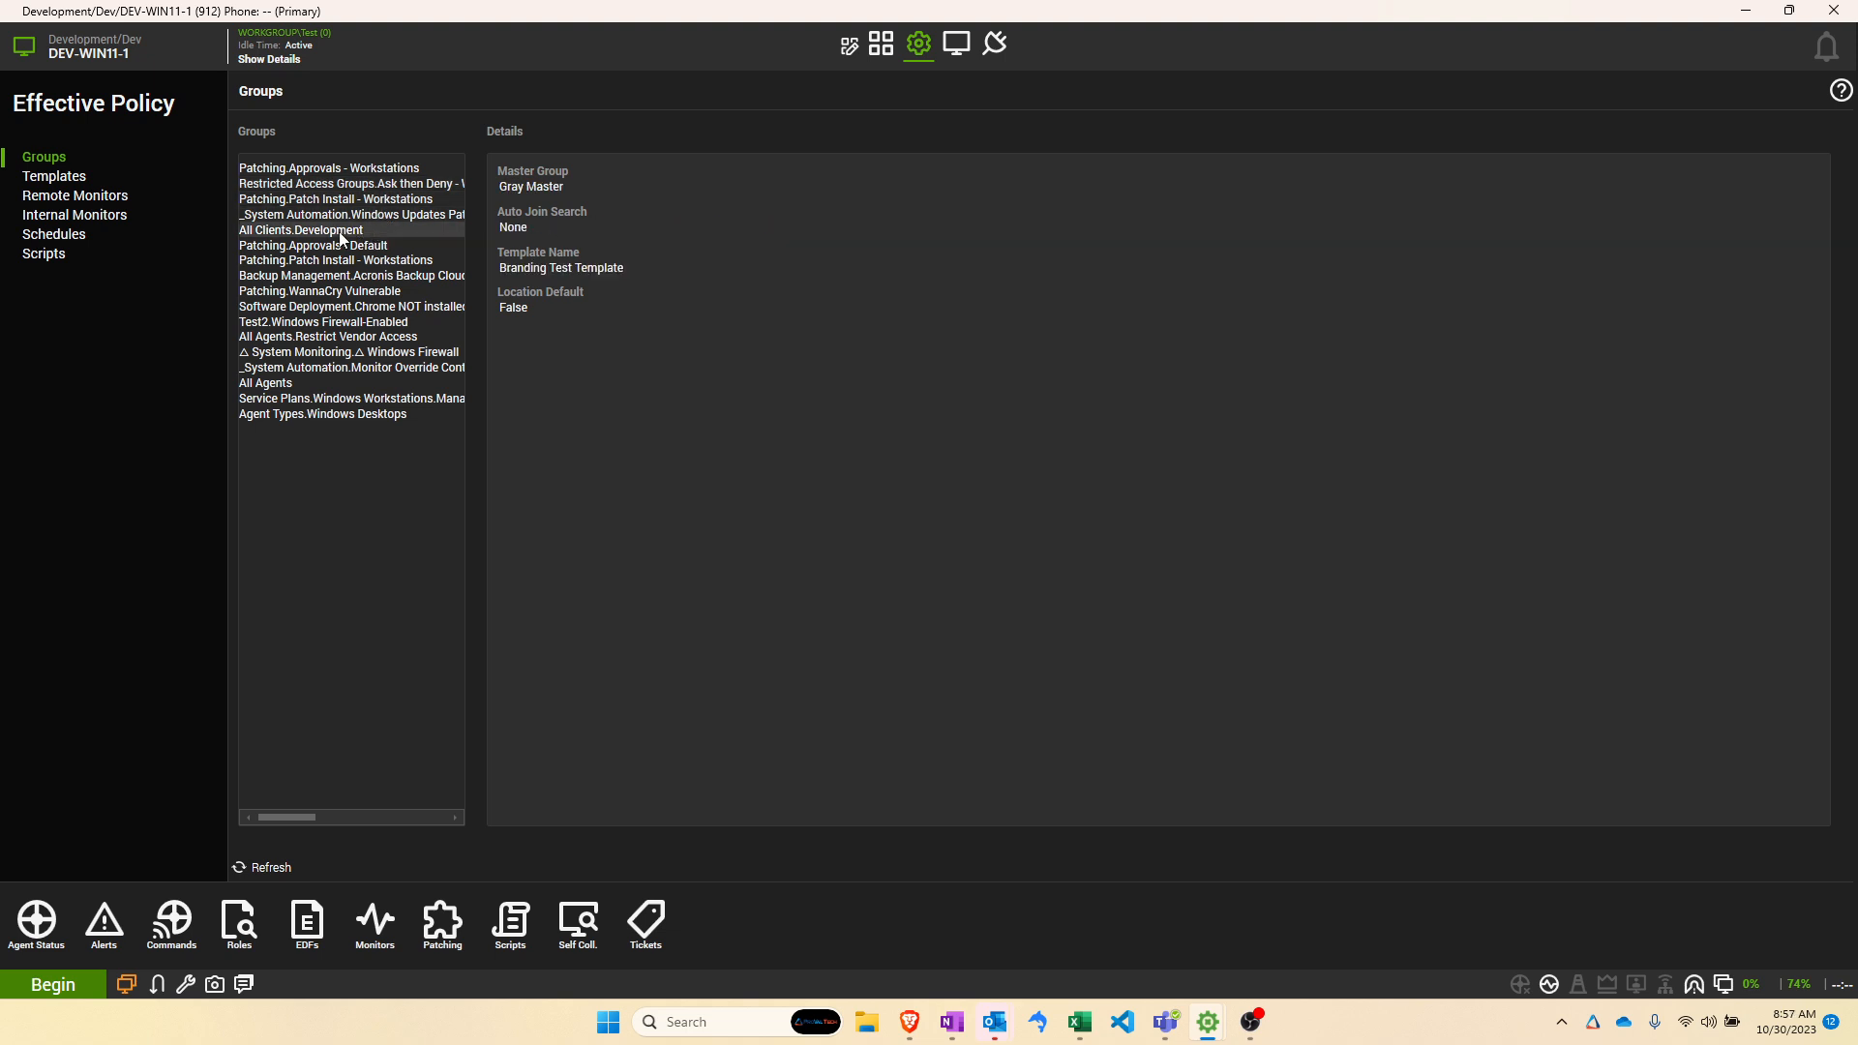
pyautogui.click(347, 246)
pyautogui.click(351, 261)
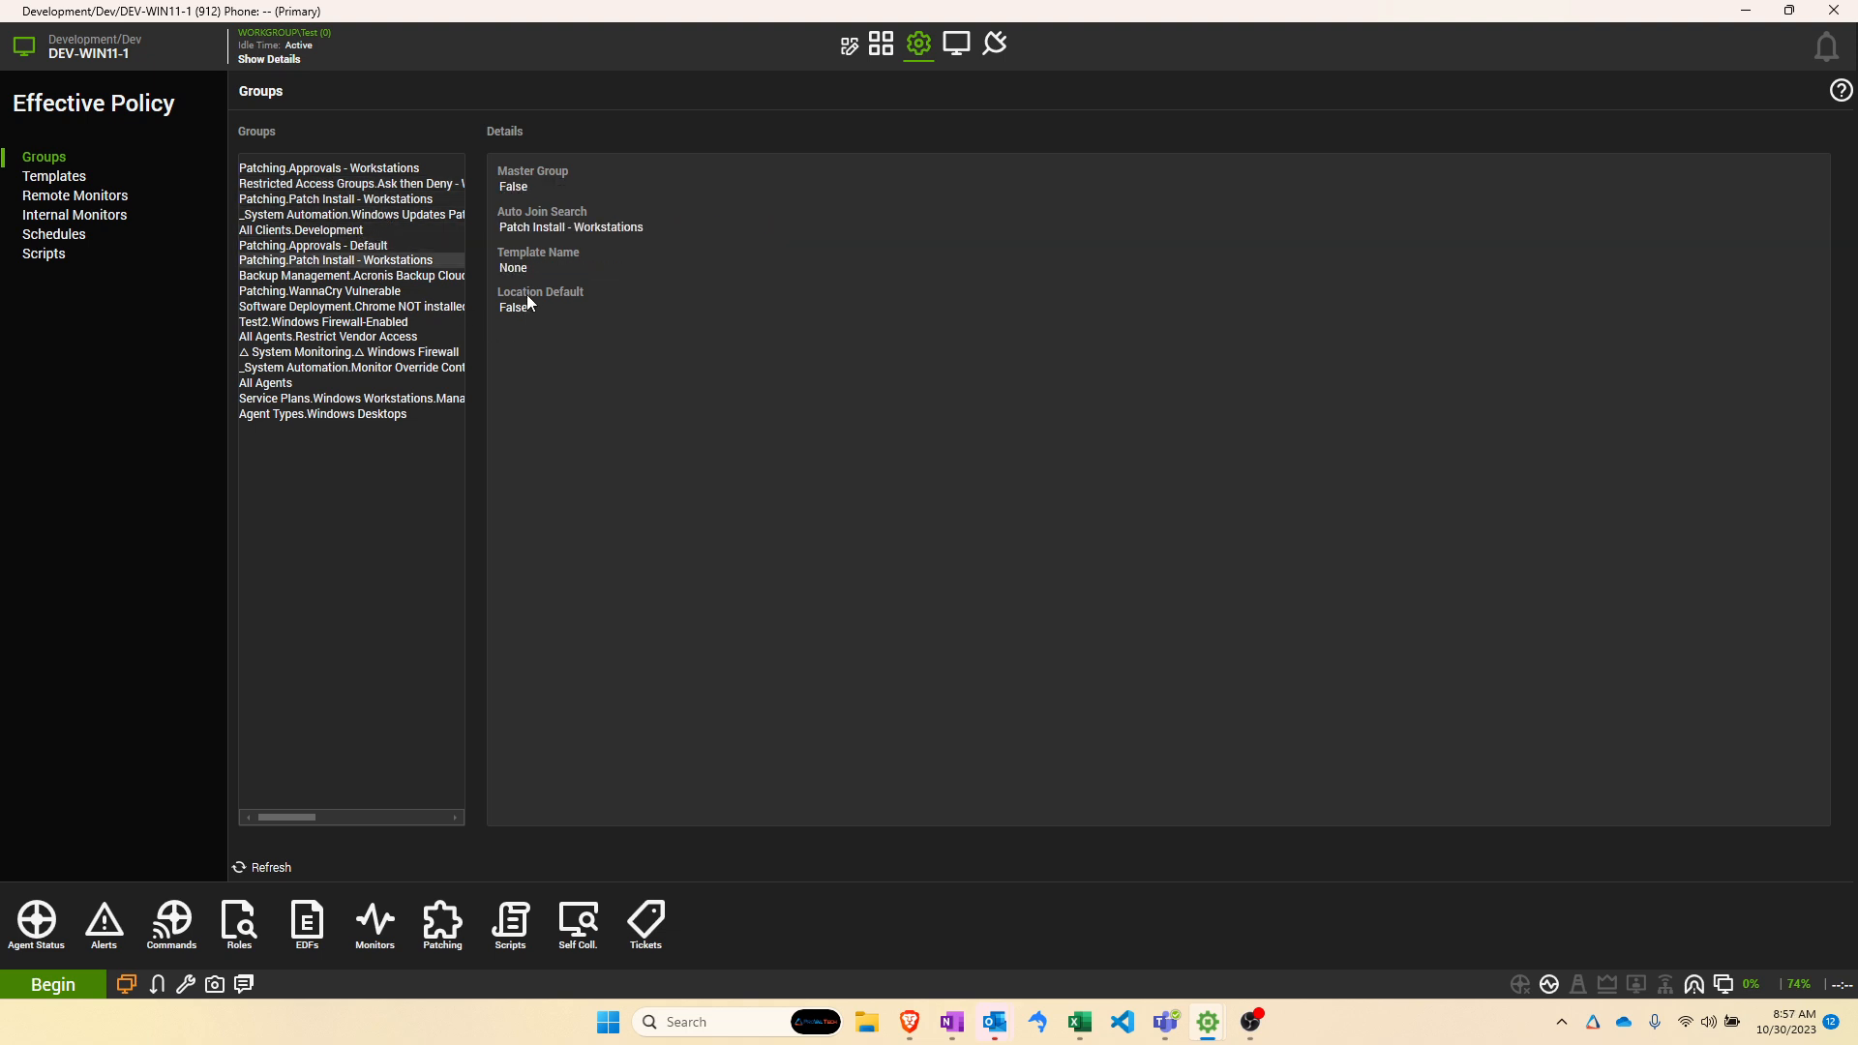
pyautogui.click(328, 278)
pyautogui.click(322, 293)
pyautogui.click(320, 306)
pyautogui.click(320, 322)
pyautogui.click(320, 338)
pyautogui.click(351, 354)
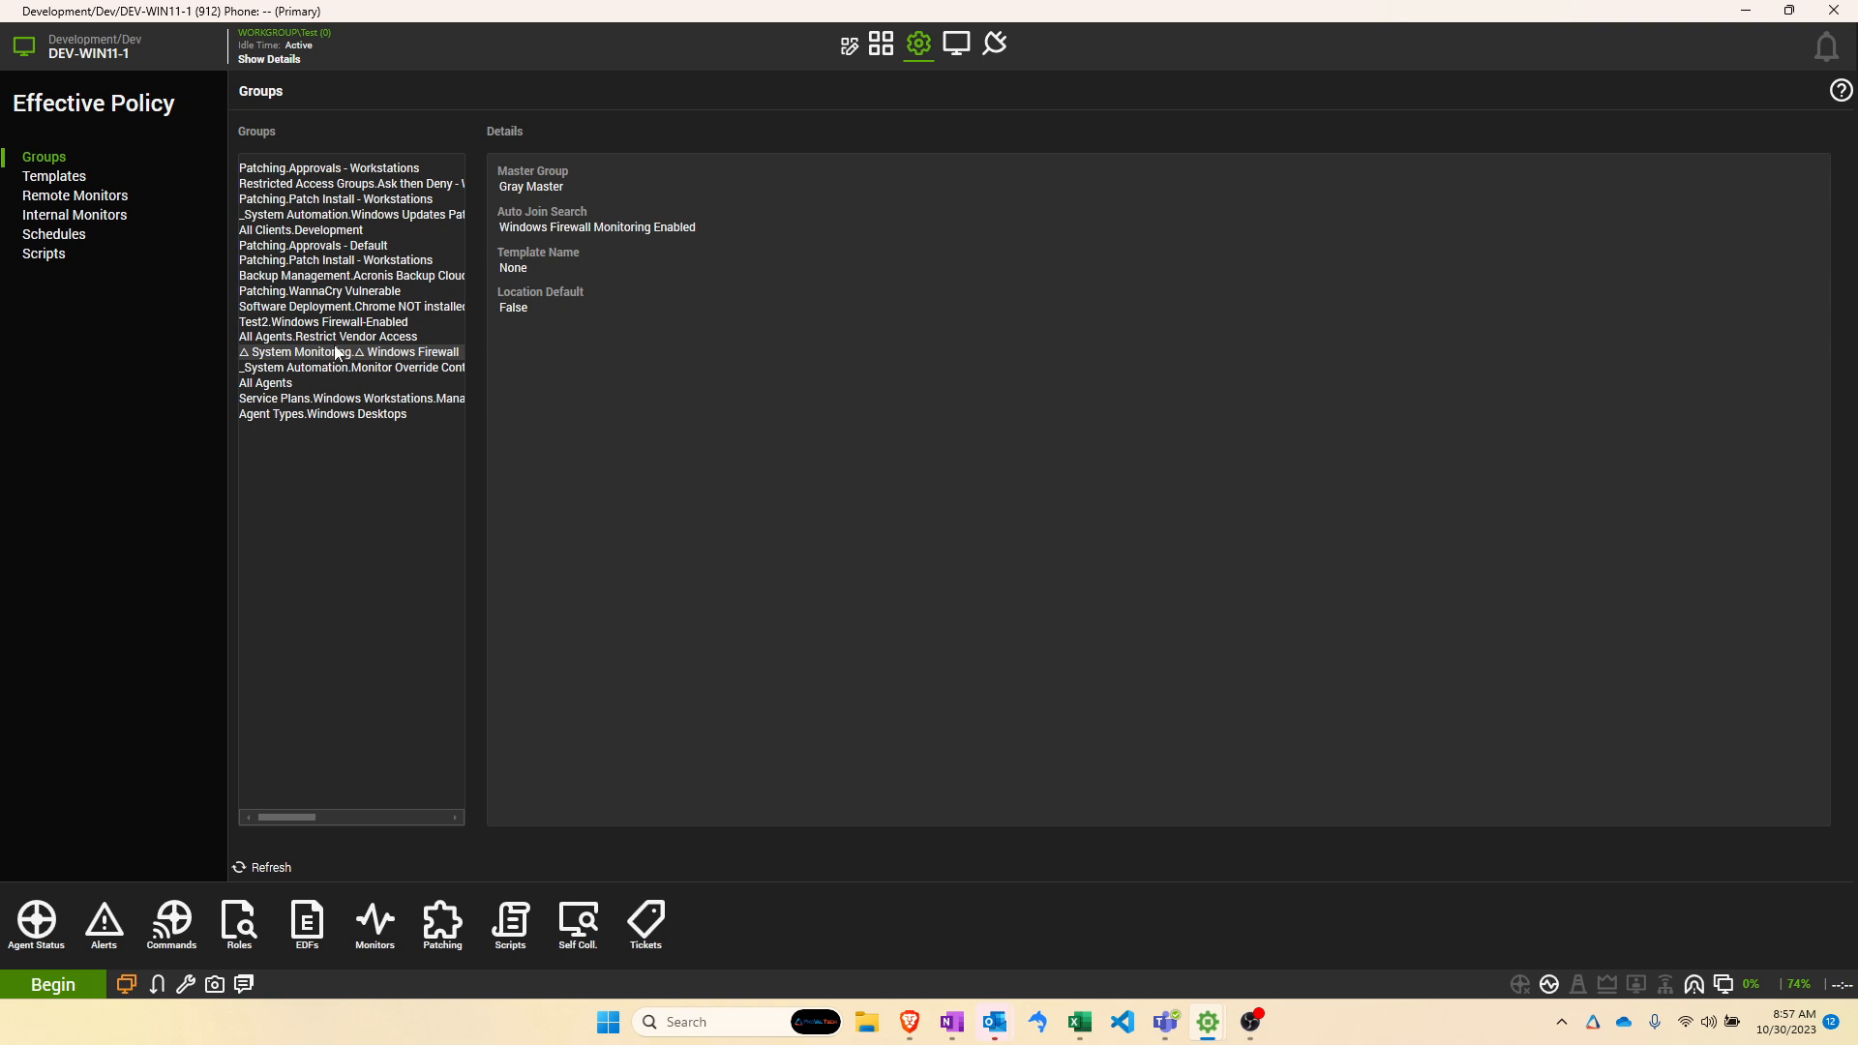
# Review the effective policy details of the Managed 24x7, Branding Test Template and Default templates, including the Default template's branding section.
pyautogui.click(56, 178)
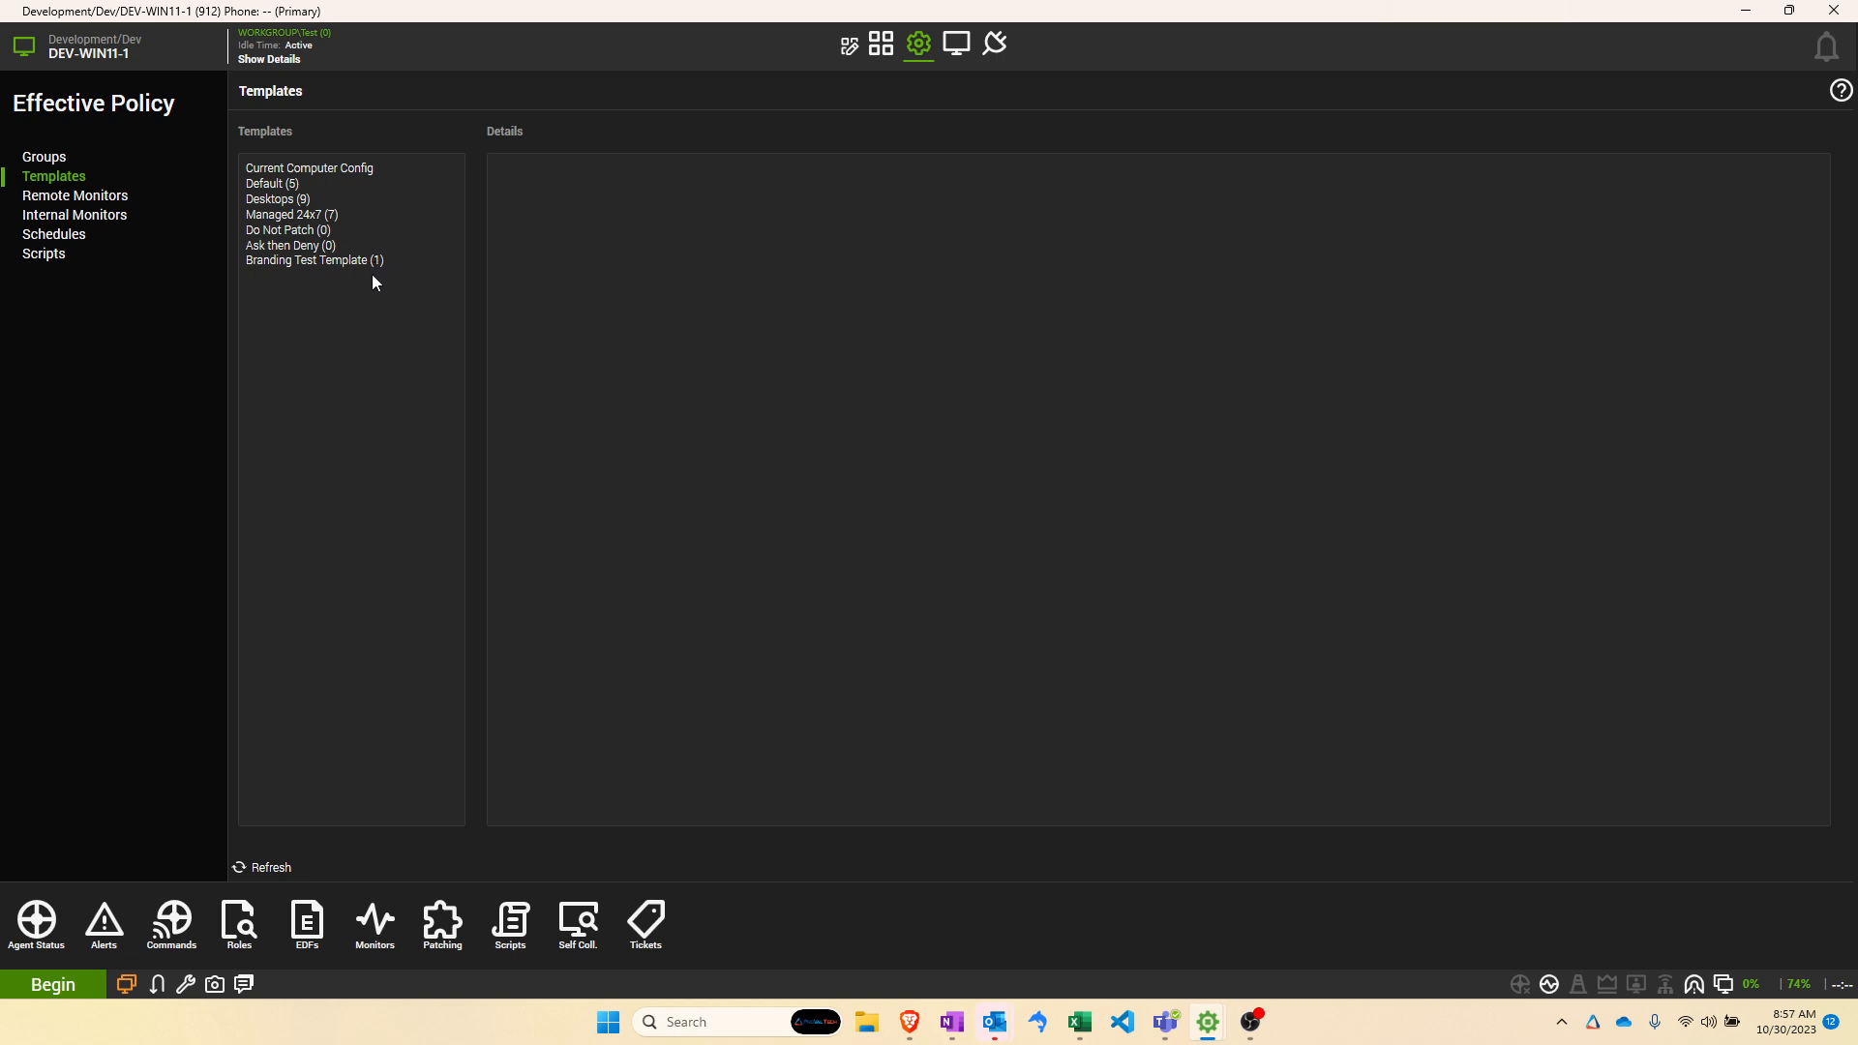
pyautogui.click(291, 215)
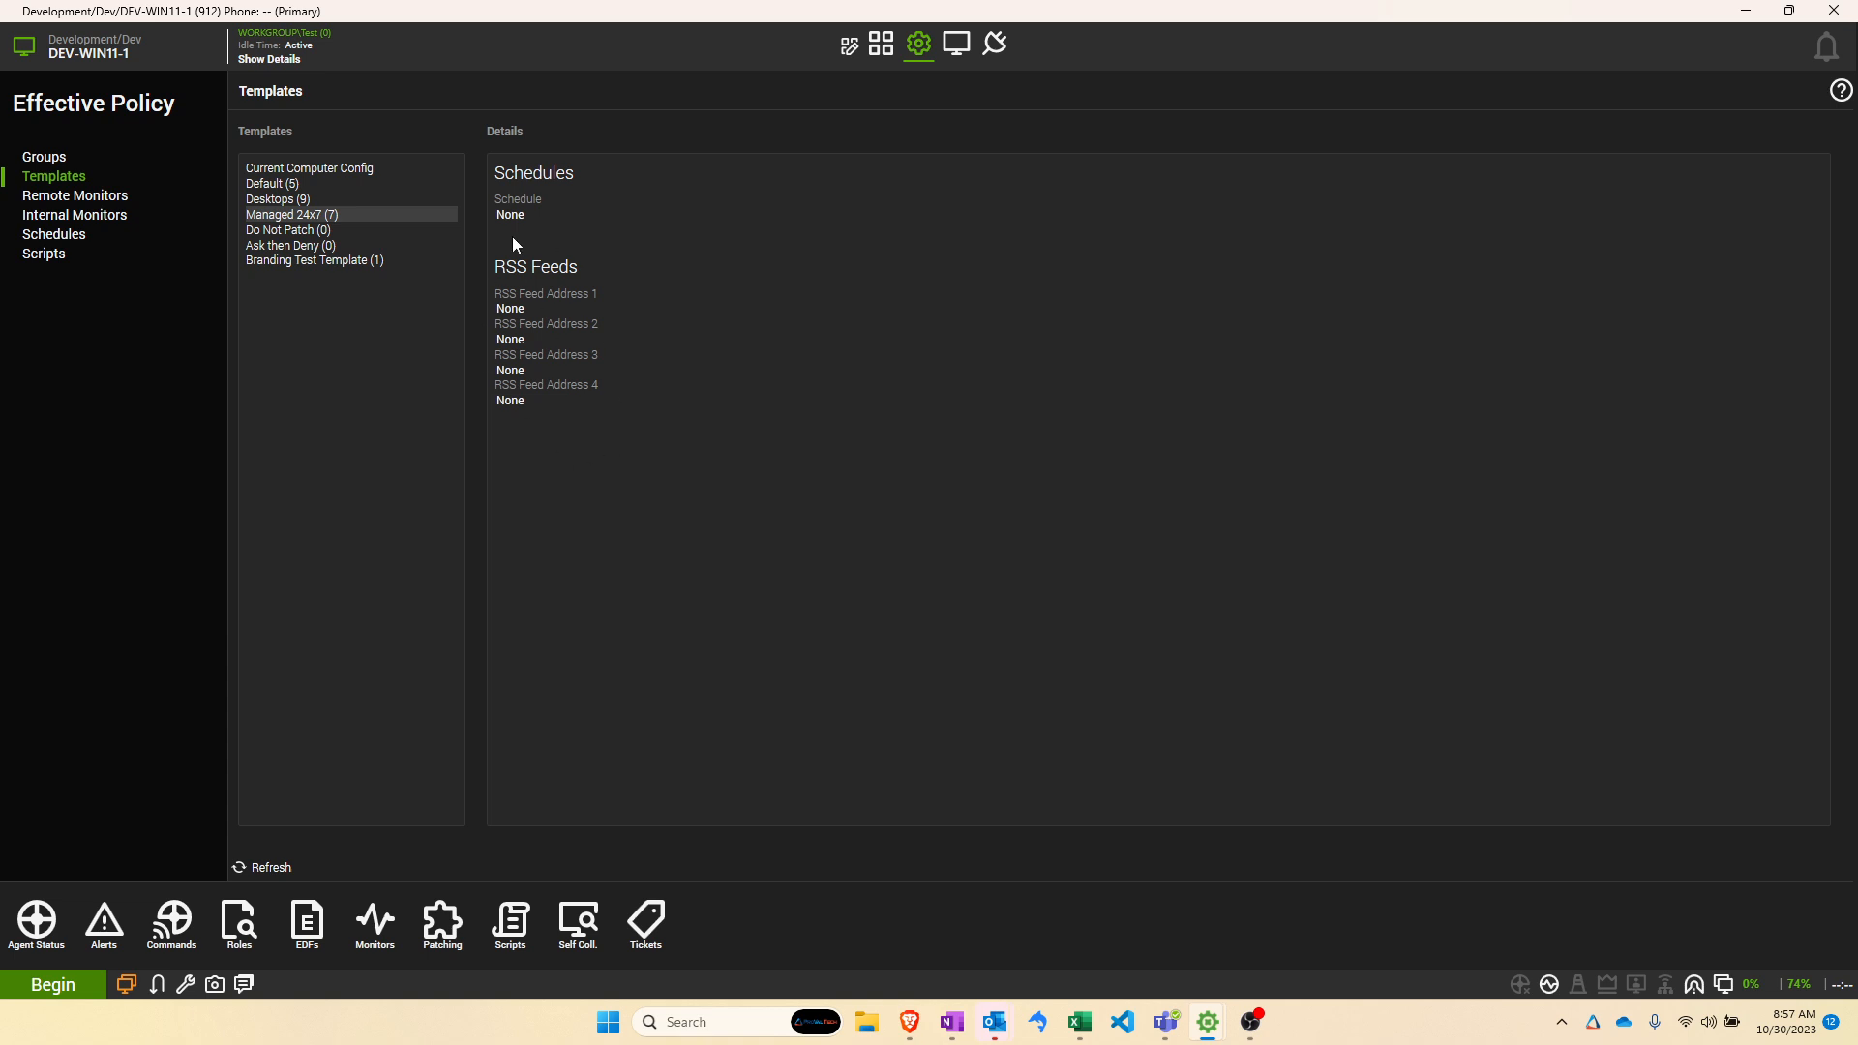
pyautogui.click(280, 263)
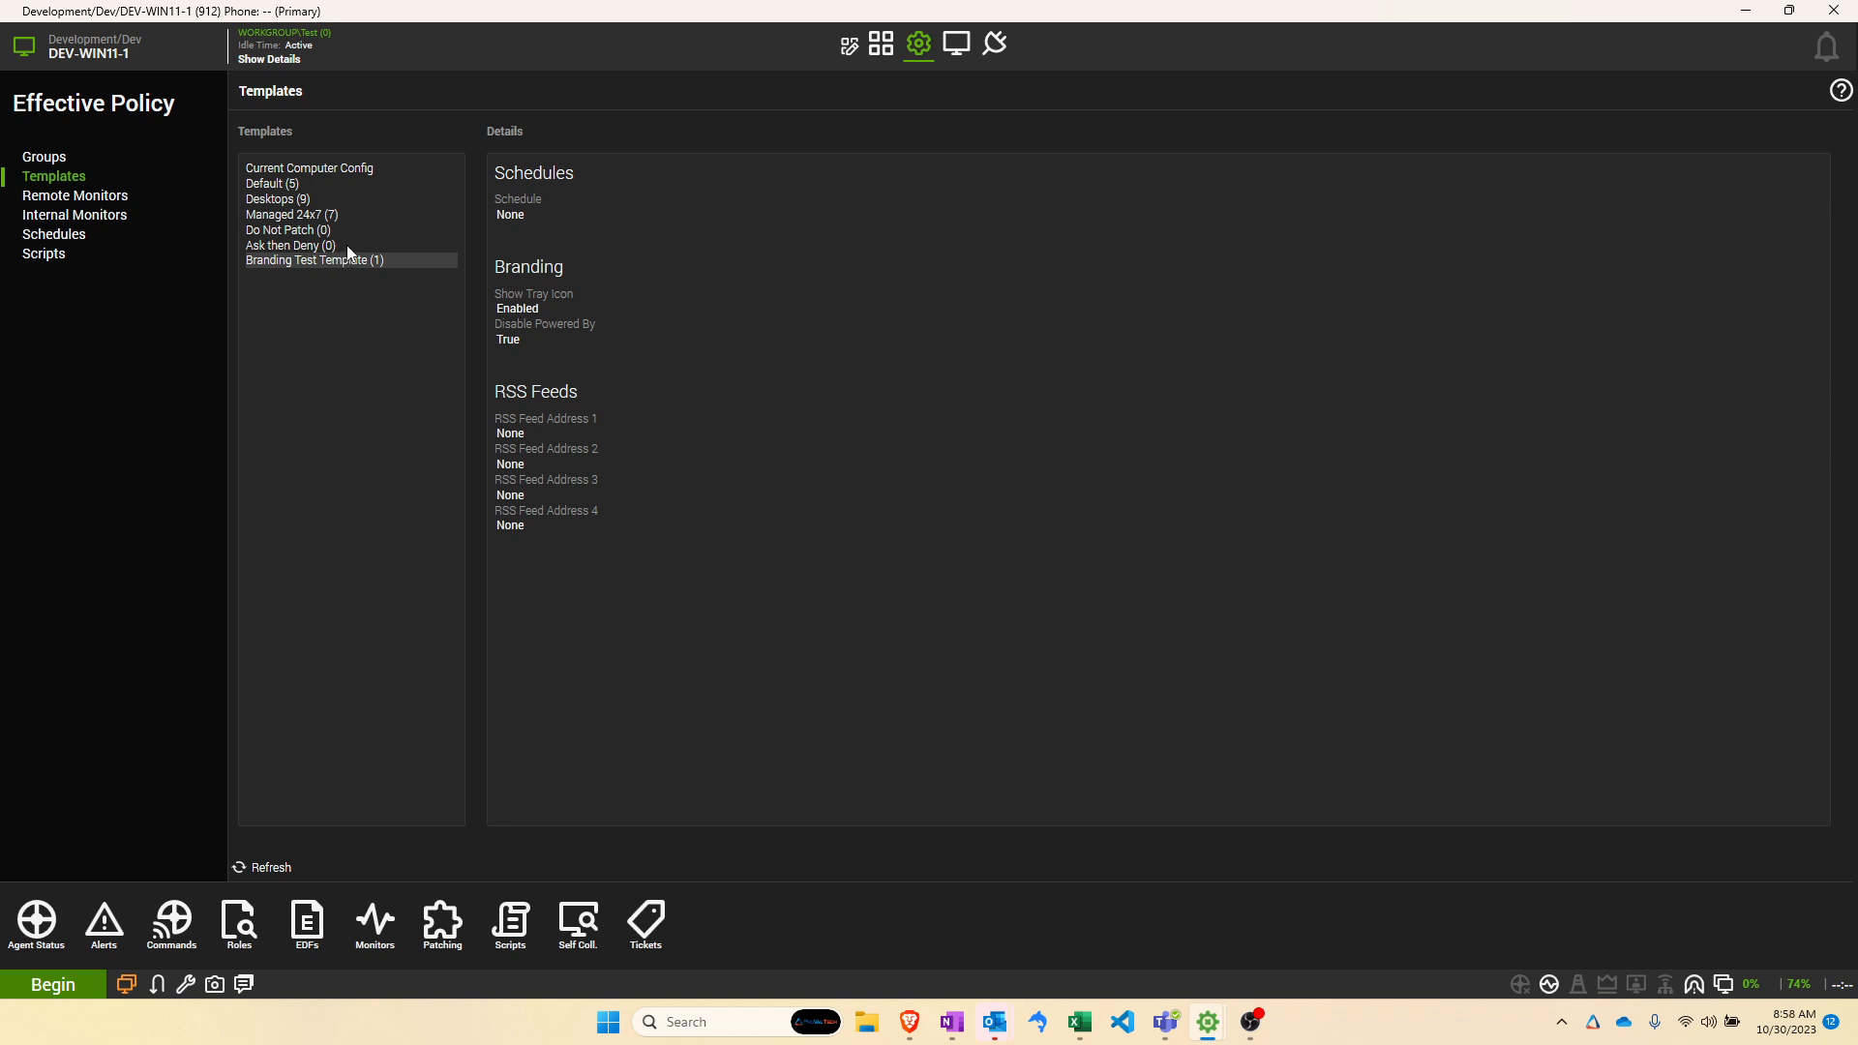
pyautogui.click(287, 183)
pyautogui.scroll(-4, 865, 668)
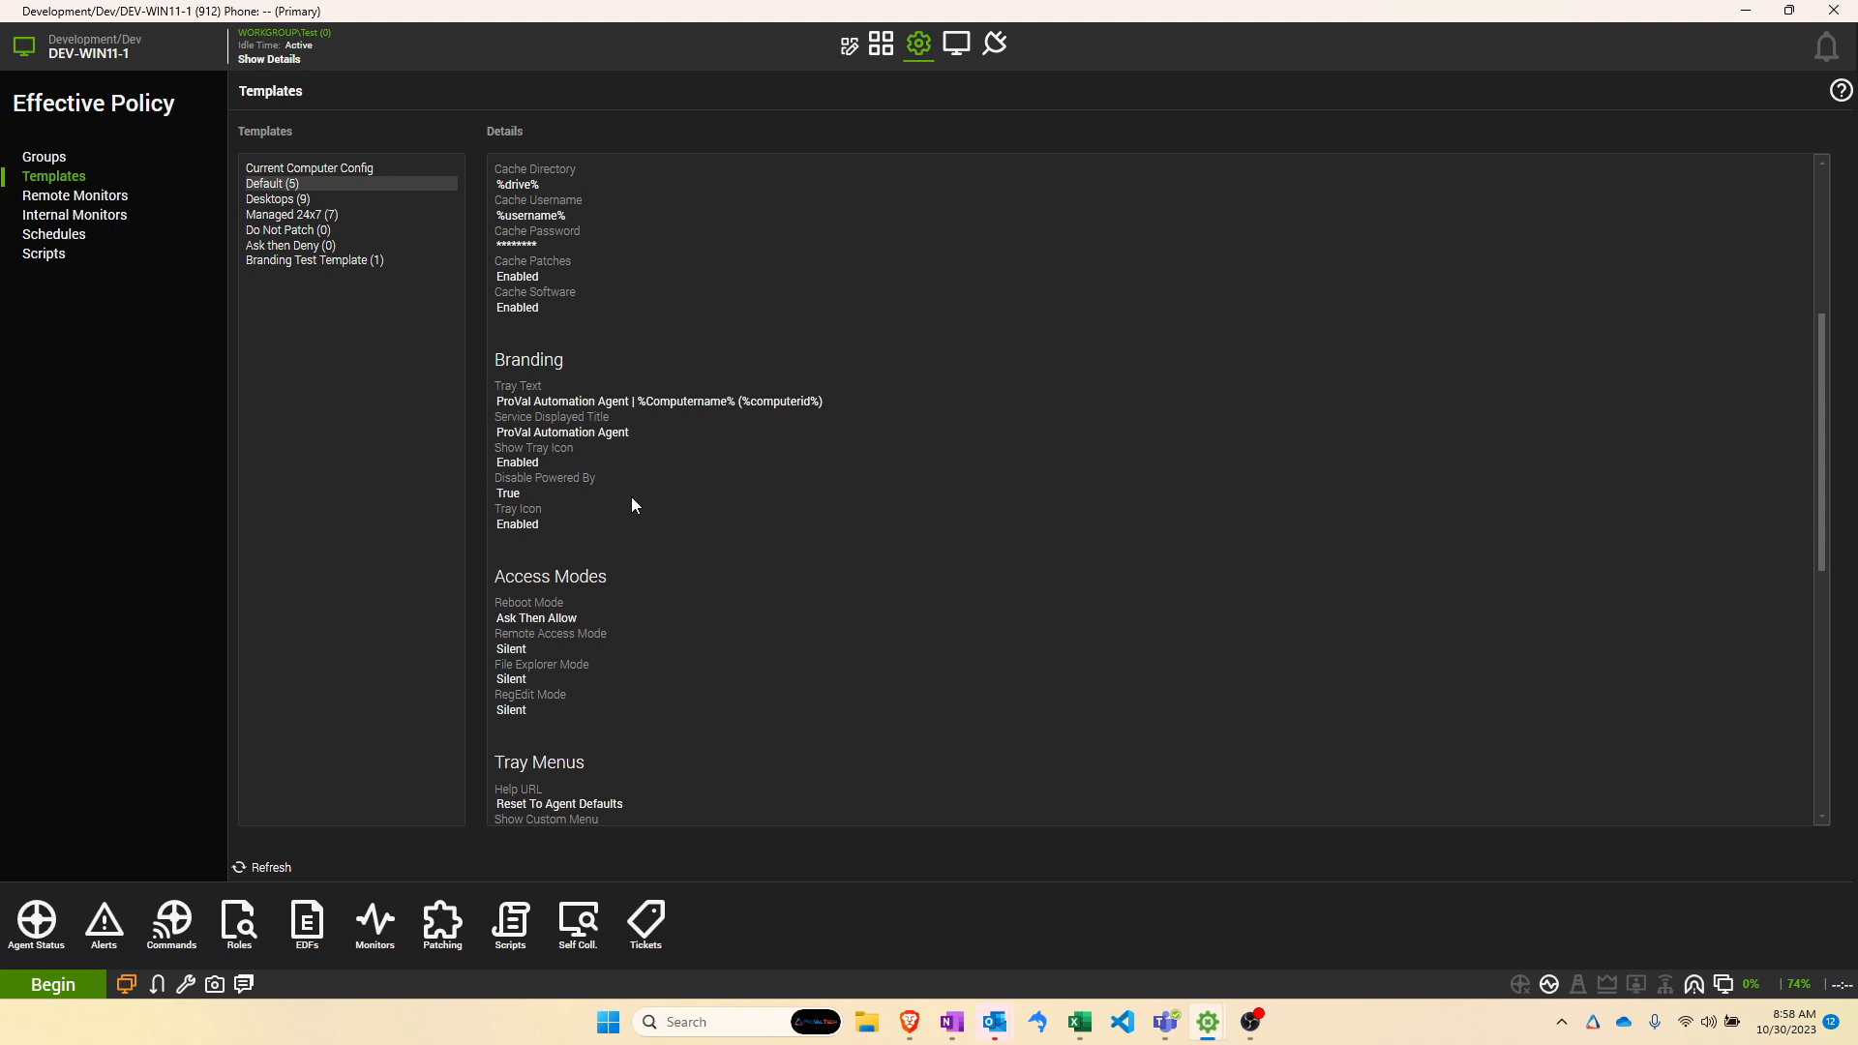
# Compare the branding, access mode, tray menu and service ticket settings in Current Computer Config with those of the Default template.
pyautogui.click(292, 168)
pyautogui.scroll(-7, 732, 360)
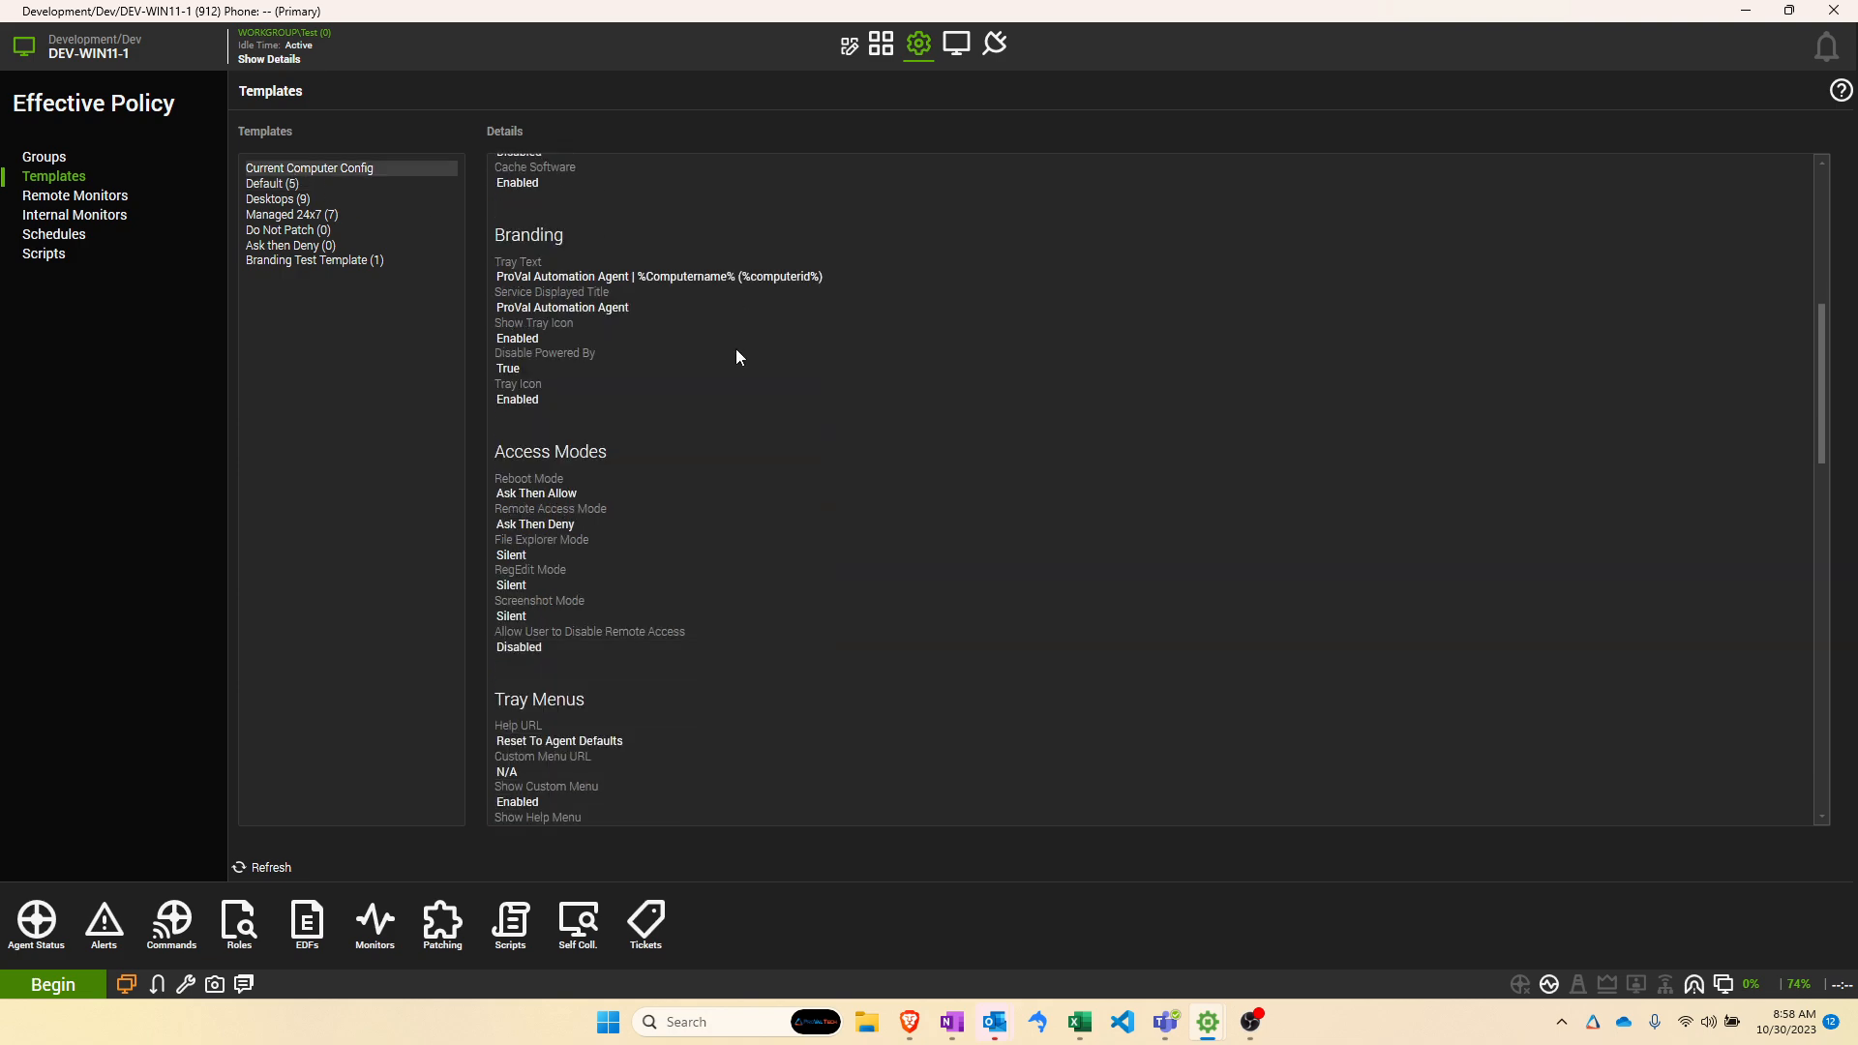
pyautogui.scroll(-9, 735, 358)
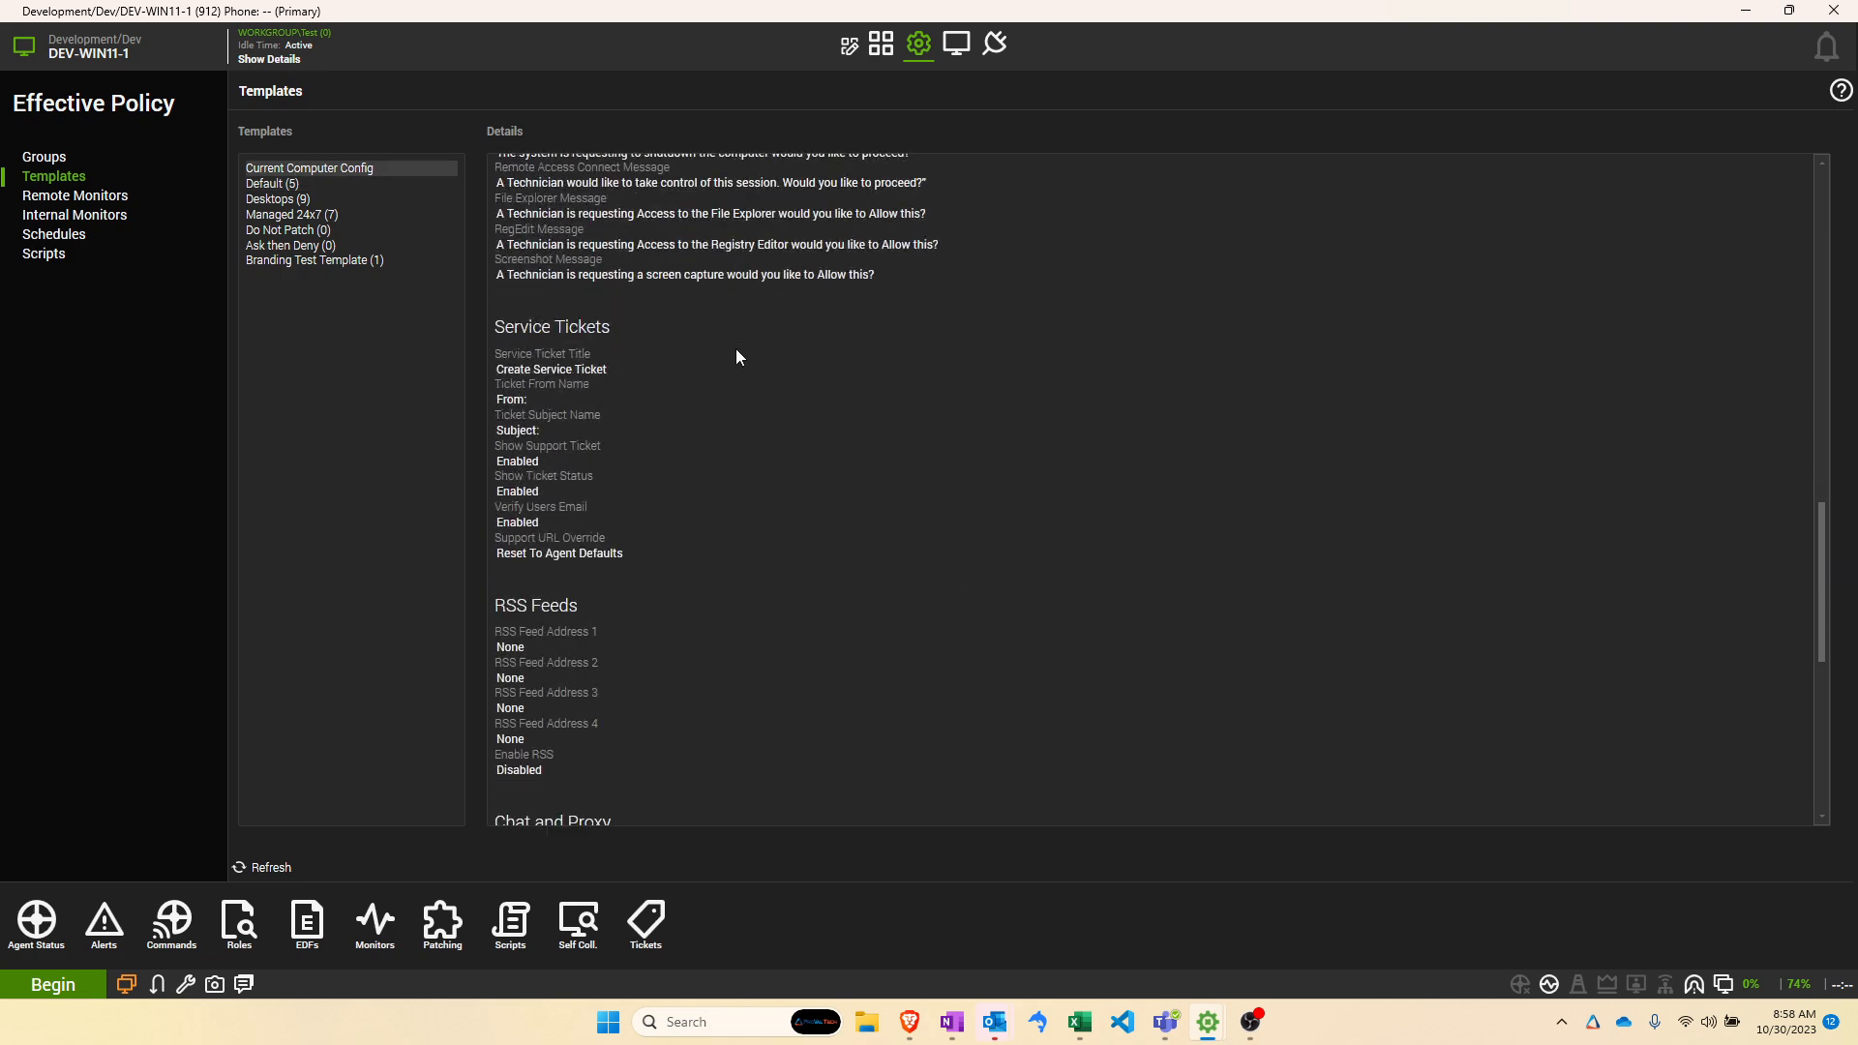
pyautogui.scroll(6, 862, 639)
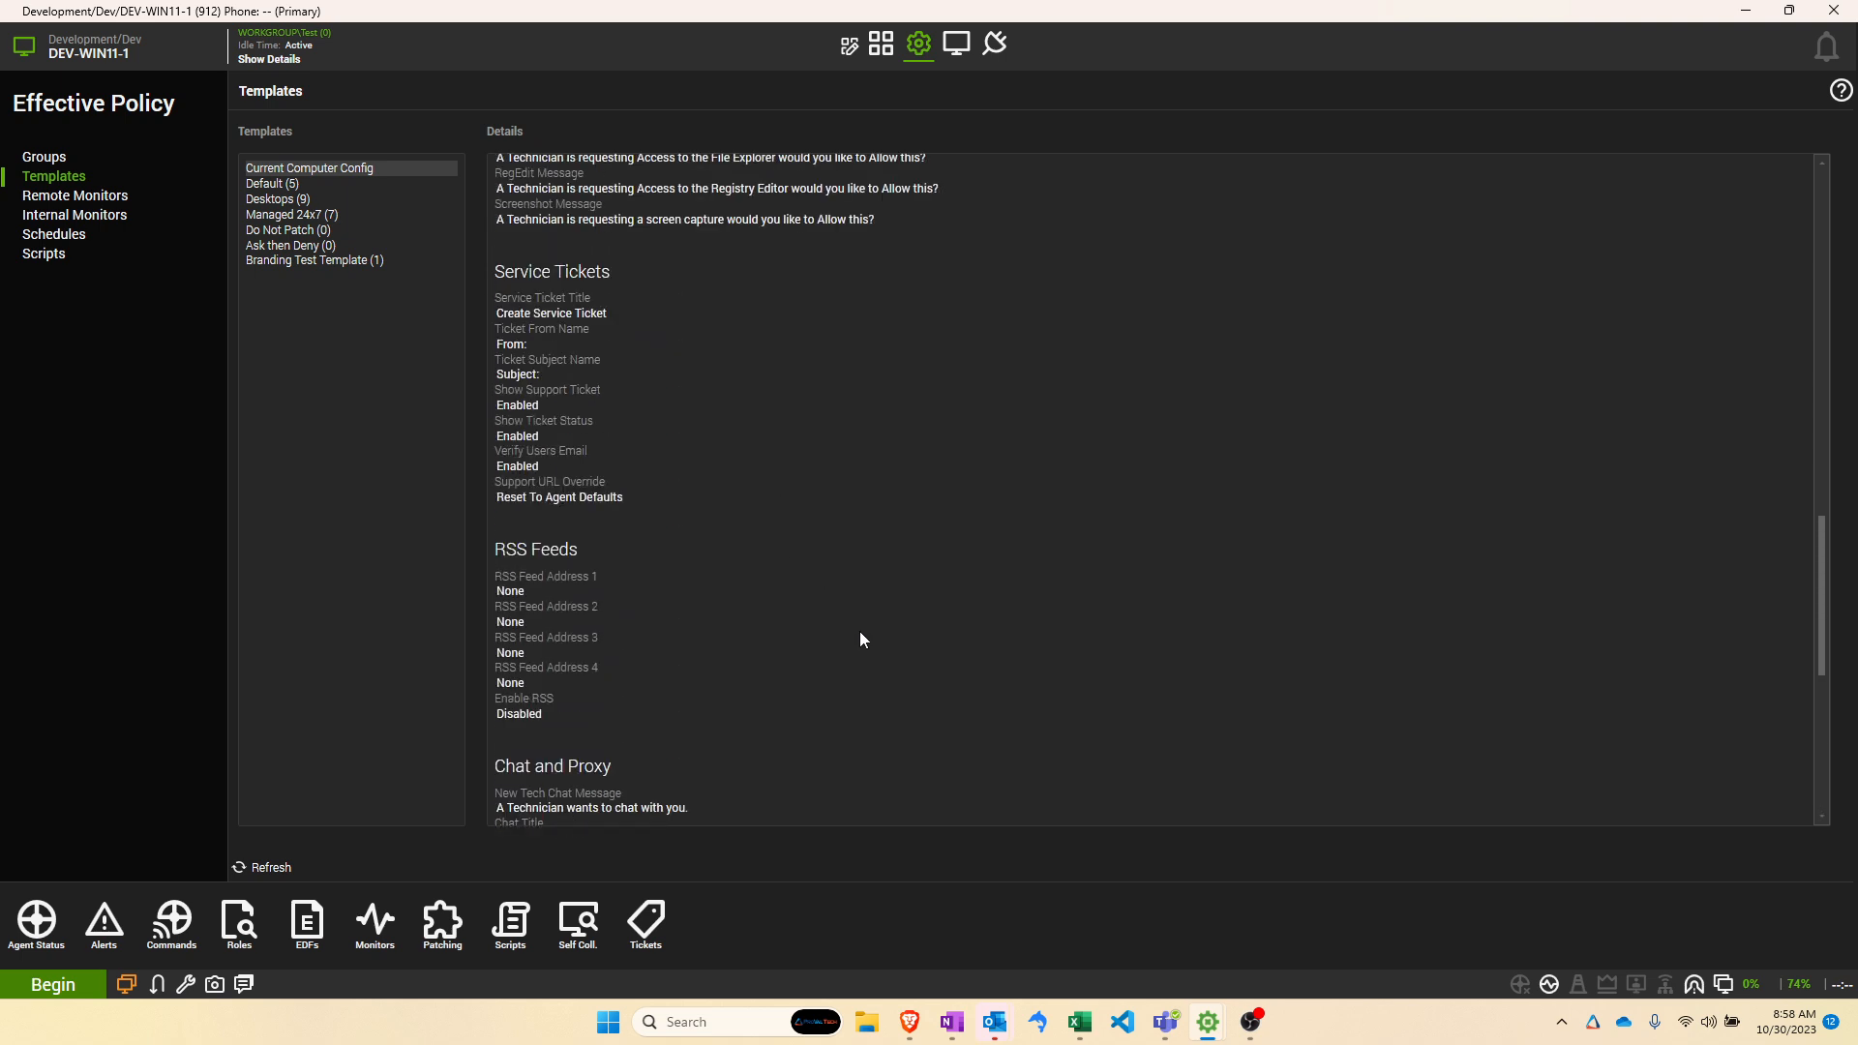
pyautogui.scroll(3, 861, 639)
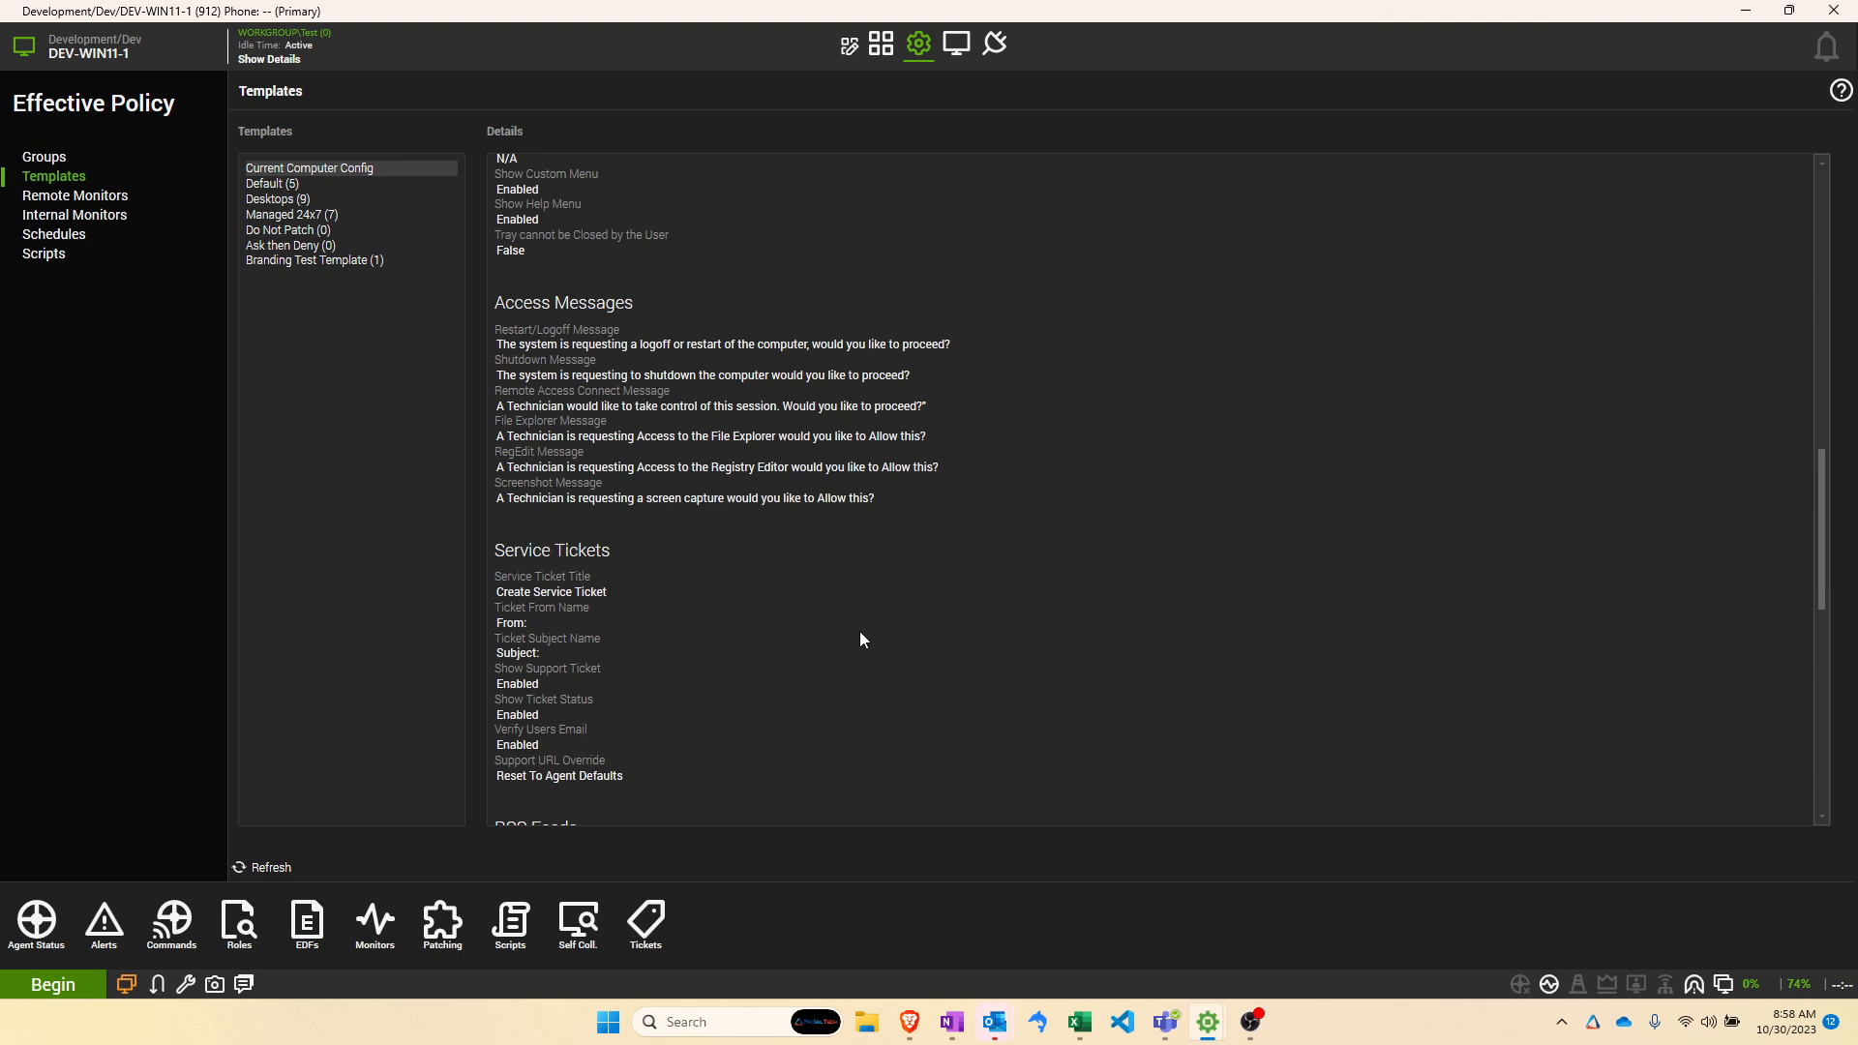
pyautogui.scroll(1, 861, 639)
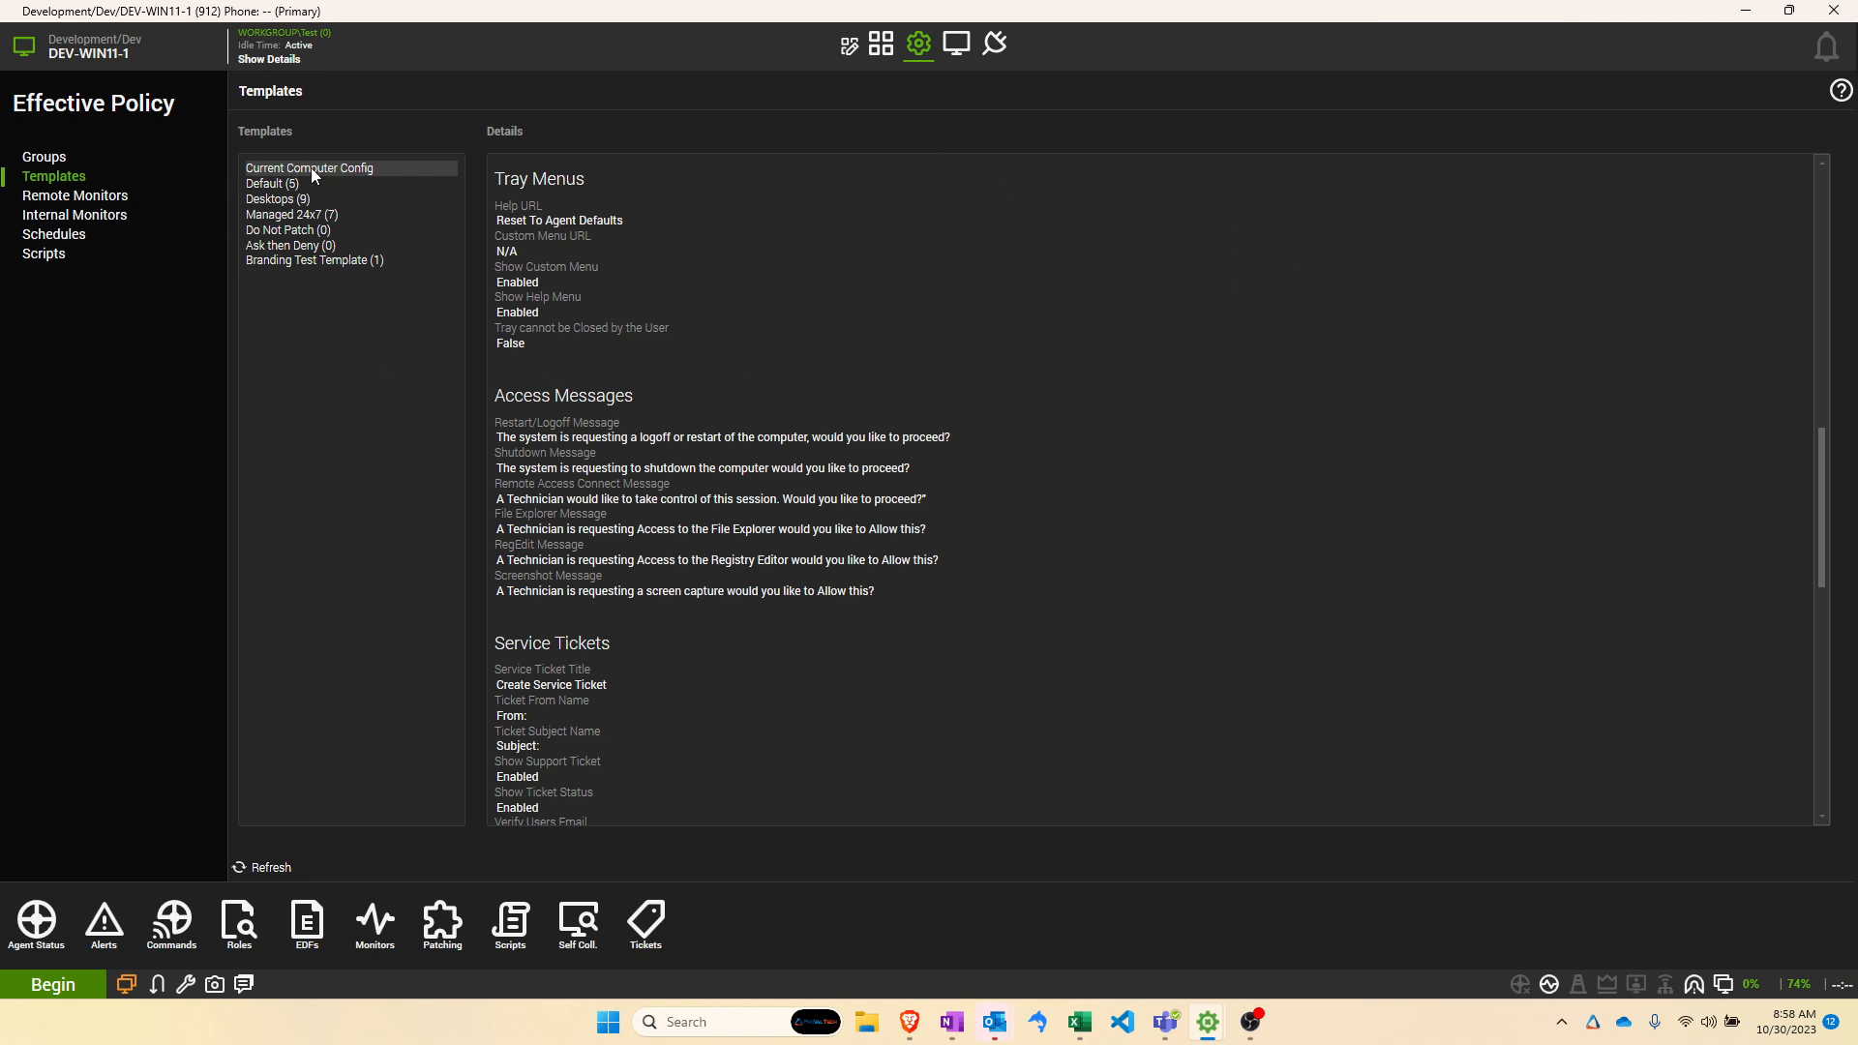
pyautogui.scroll(3, 679, 250)
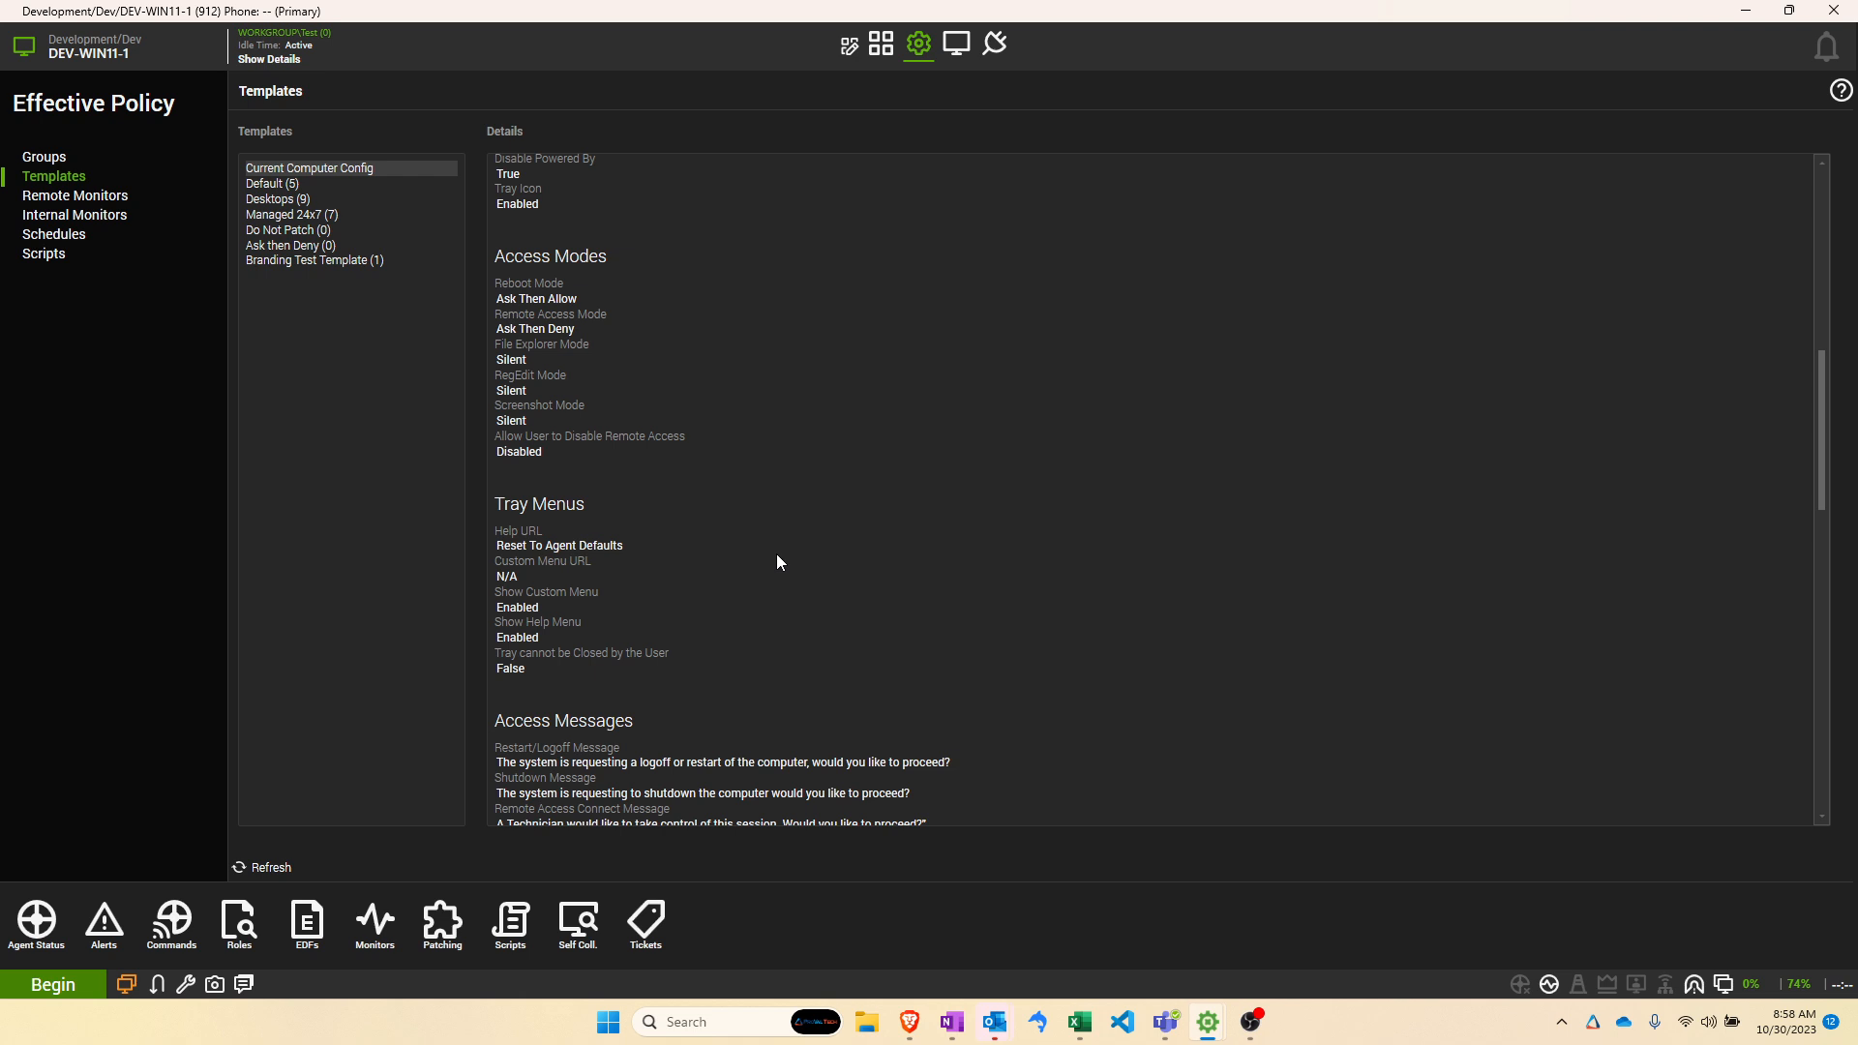
pyautogui.click(293, 186)
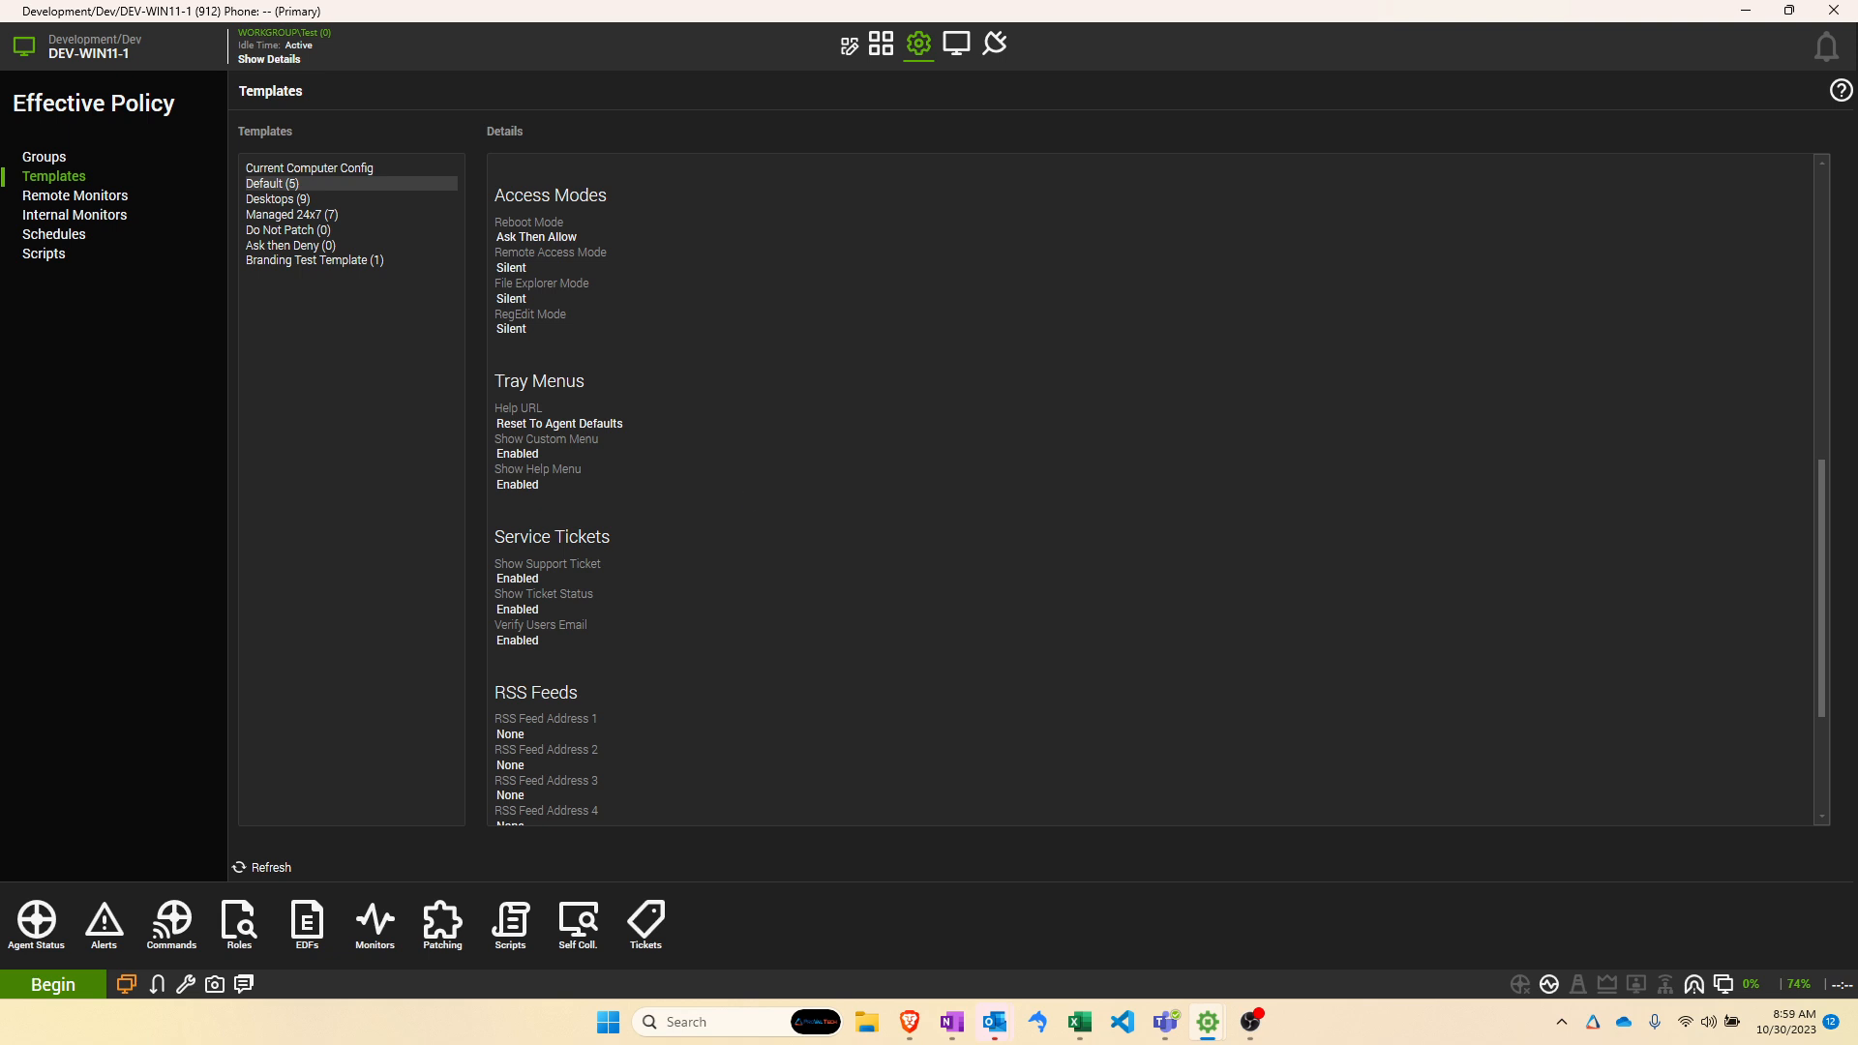
pyautogui.hotkey('alt', 'Tab')
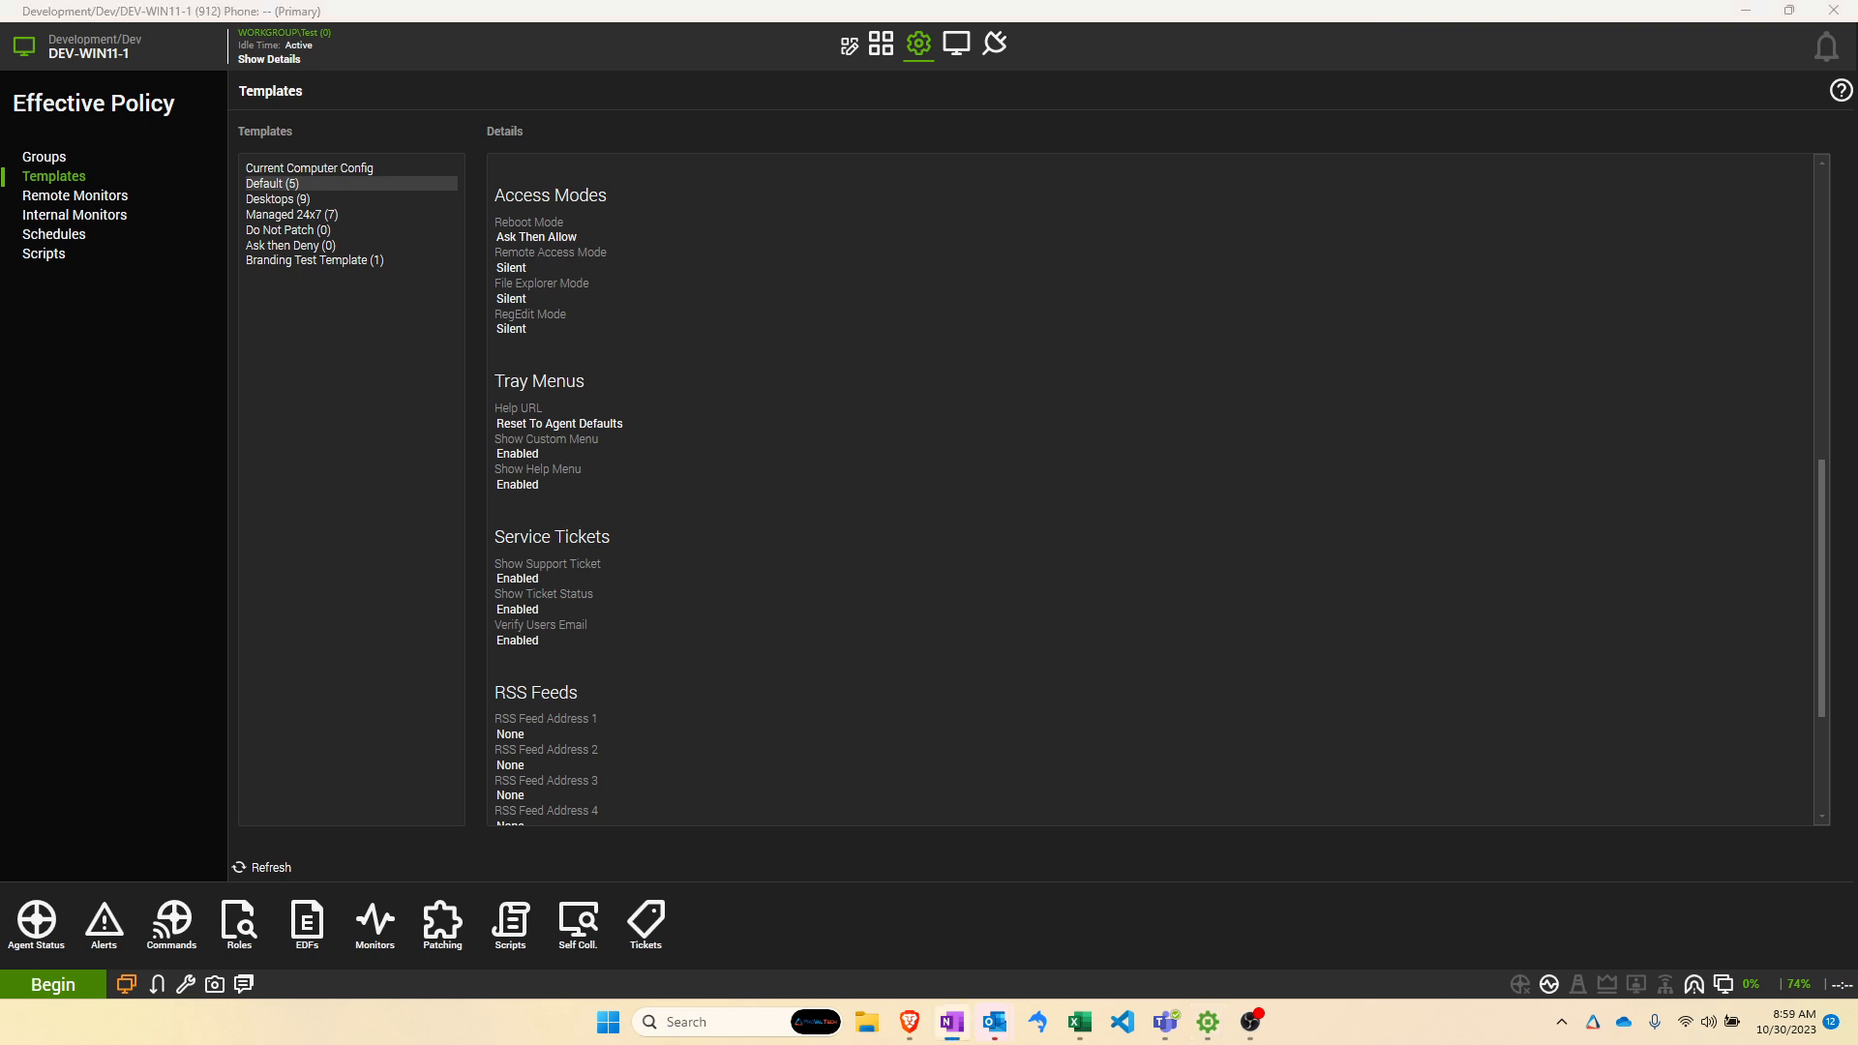